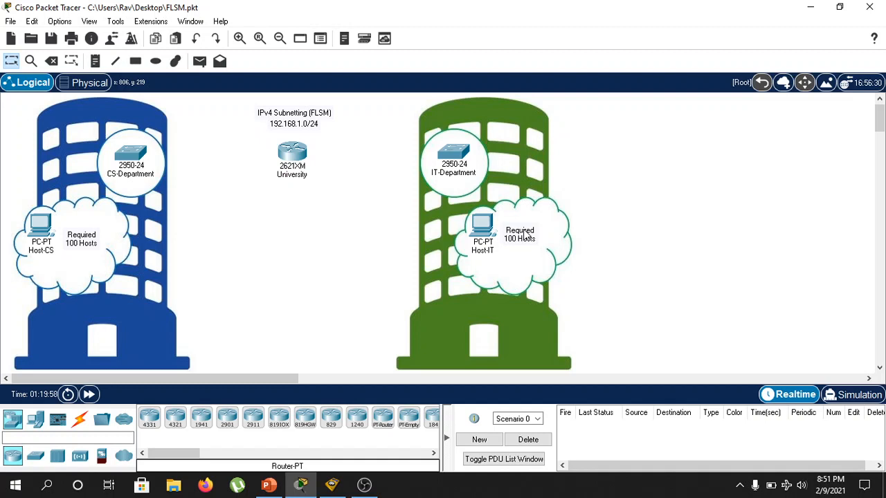
Switch to Bitcricket IP Calculator and enter 192.168.1.0 as the address for the subnet calculation.
click(332, 485)
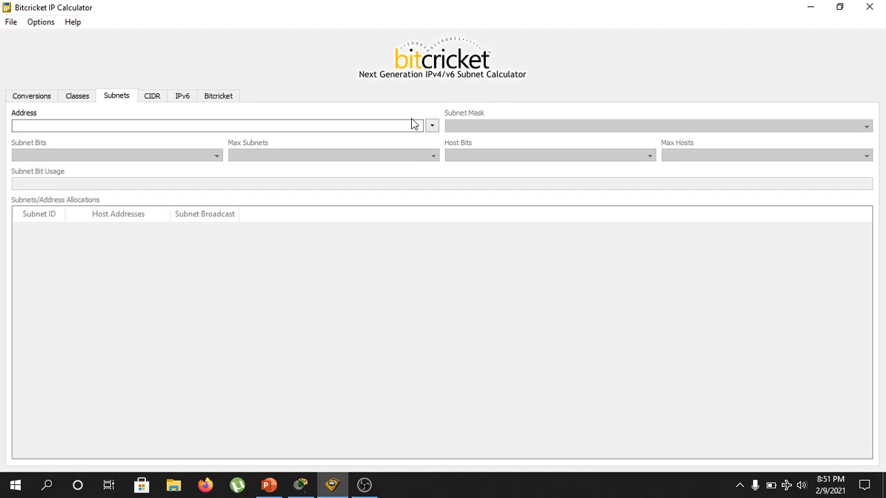
click(378, 122)
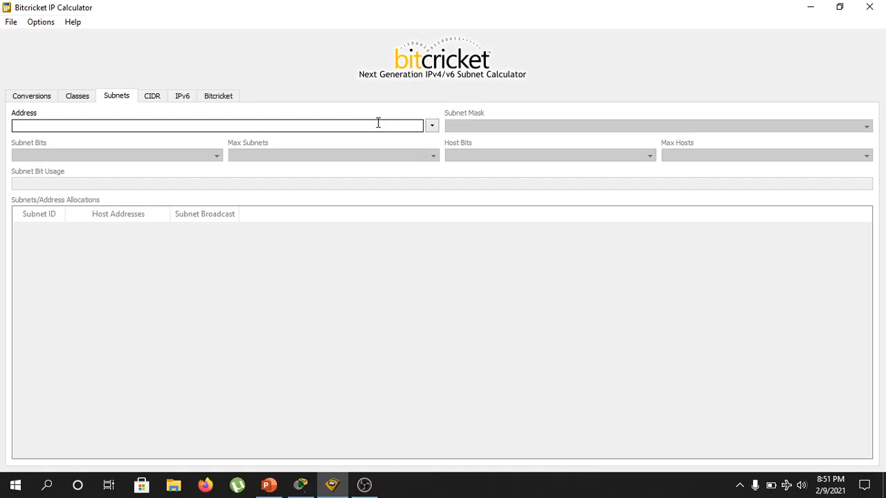
text(192)
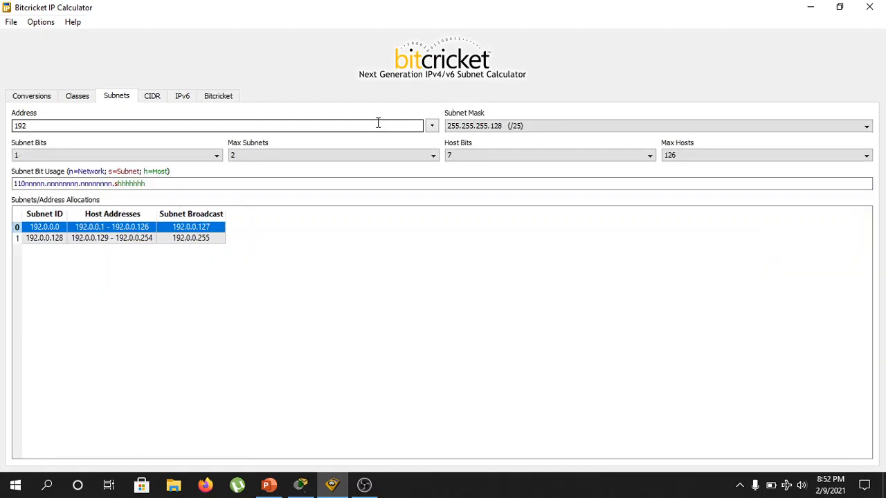
text(.168.1.0)
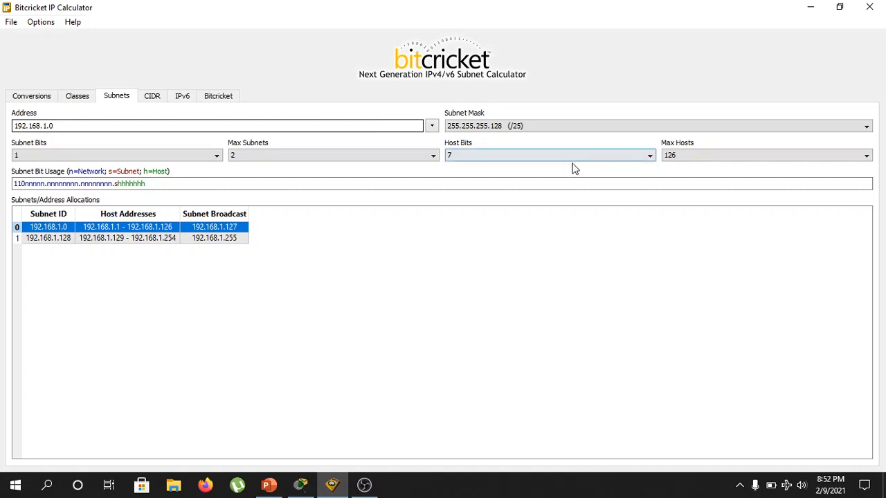
Choose a maximum of 2 subnets and a maximum of 126 hosts for the 192.168.1.0 network.
click(393, 155)
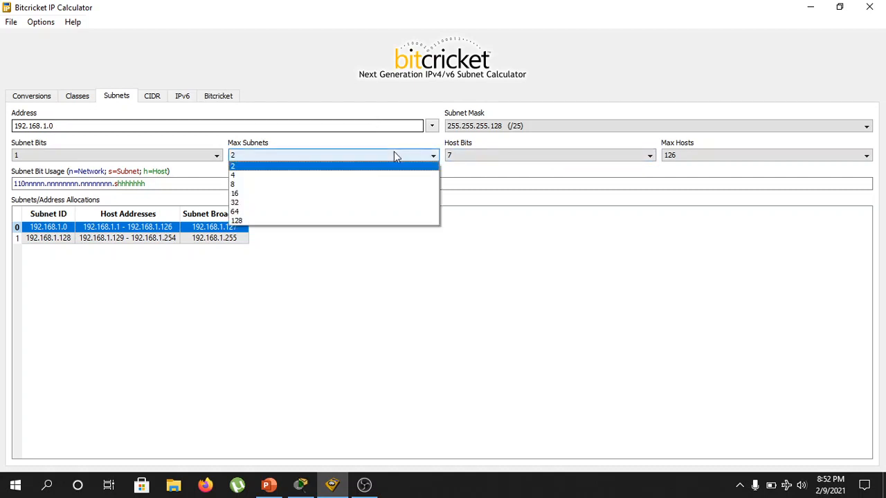
click(395, 168)
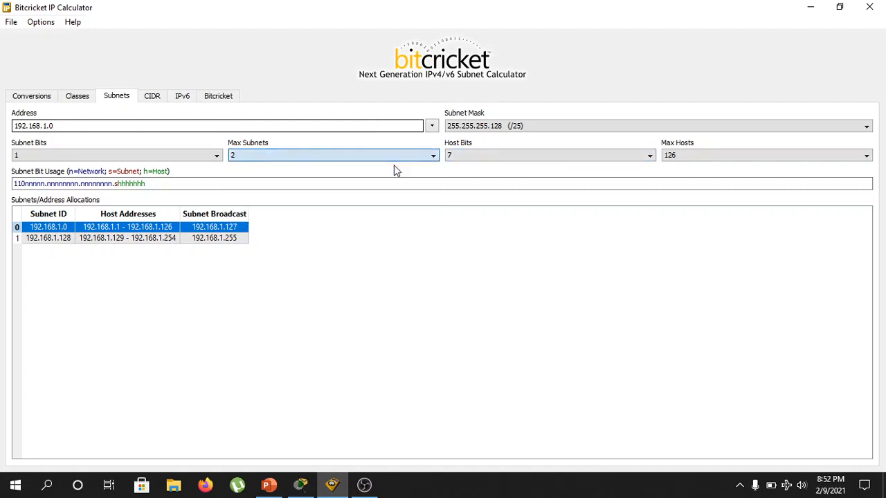
click(741, 154)
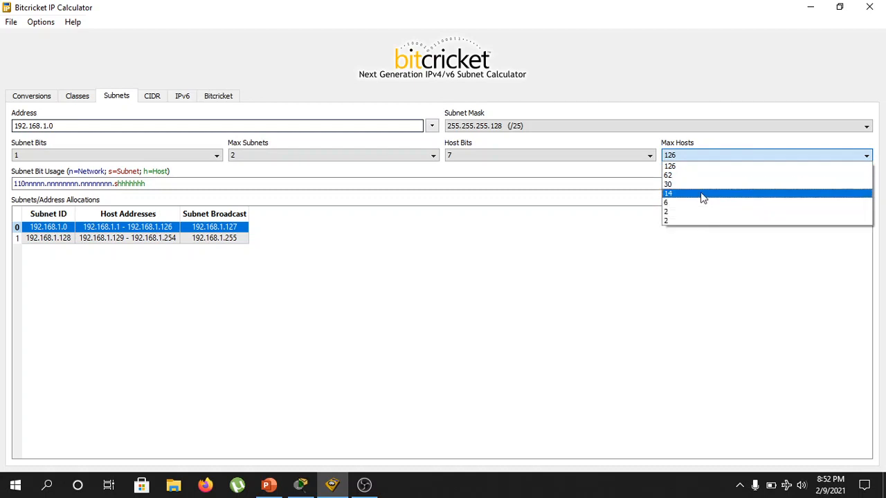
click(676, 166)
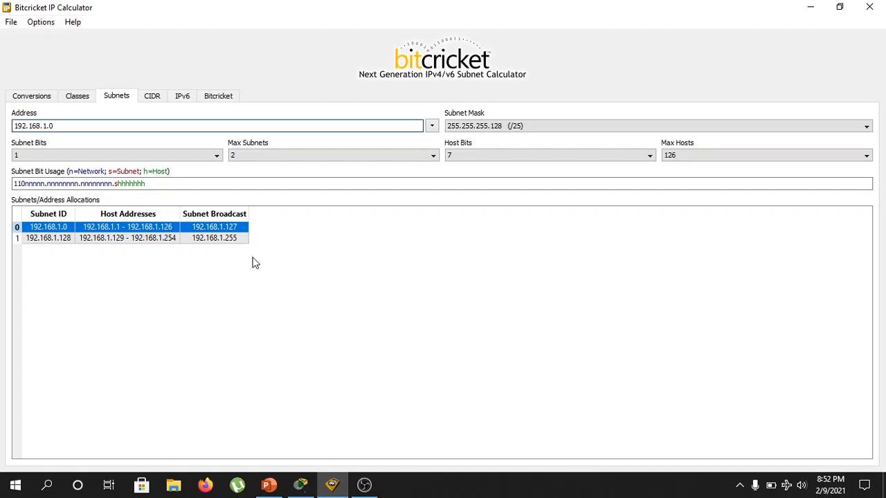
Review the CIDR, class and conversion details of 192.168.1.0, then return to its subnet allocations.
click(160, 100)
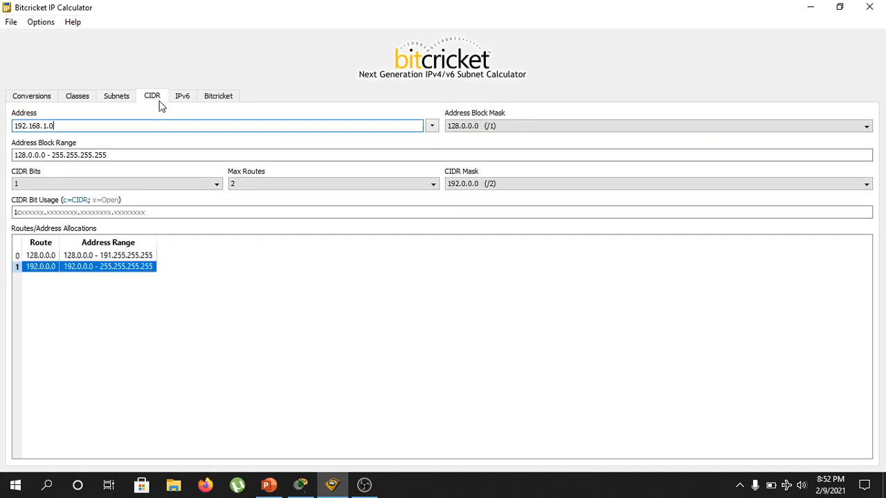
click(75, 100)
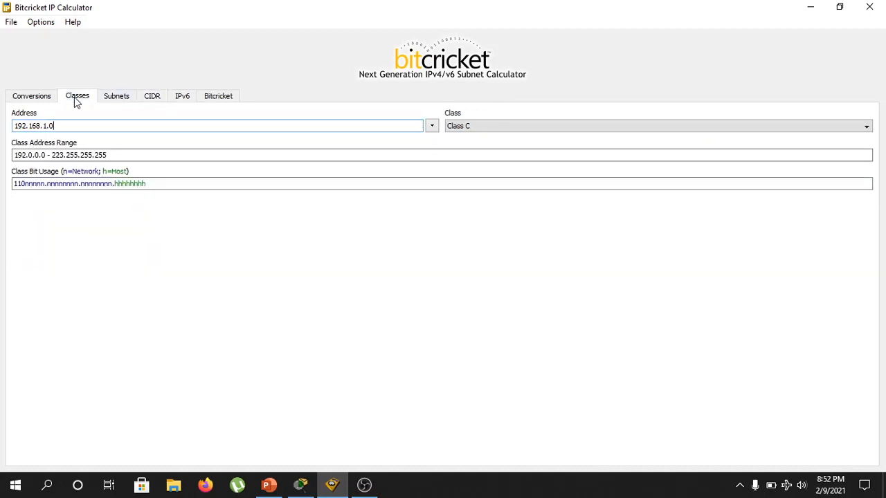
click(39, 101)
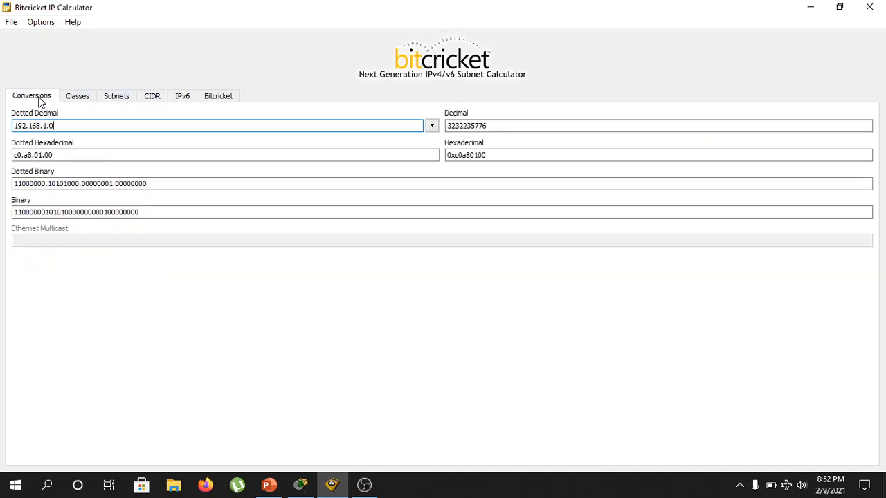
click(76, 101)
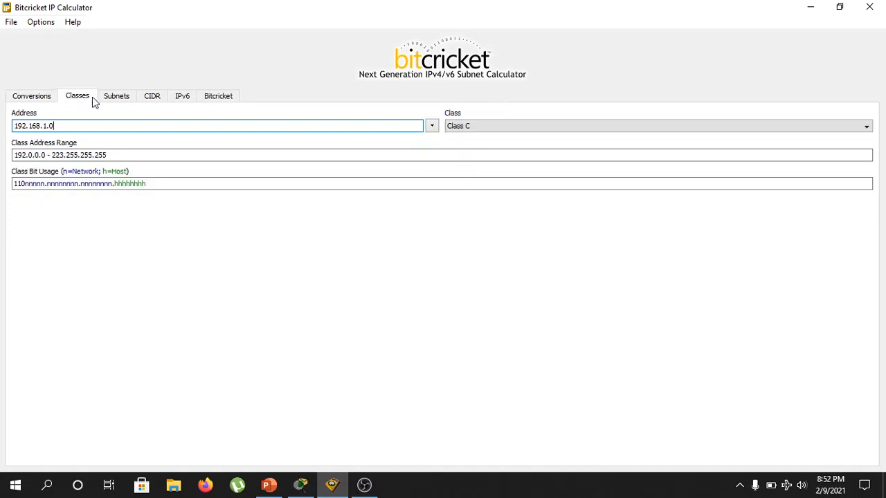
click(110, 101)
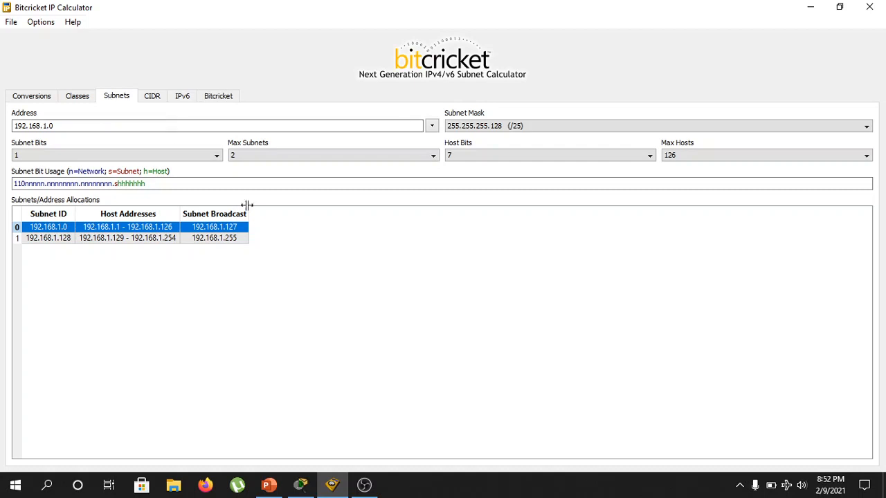
Switch to Cisco Packet Tracer and connect the CS-Department switch's FastEthernet0/1 to the University router's FastEthernet0/0 with a copper straight-through cable.
click(302, 486)
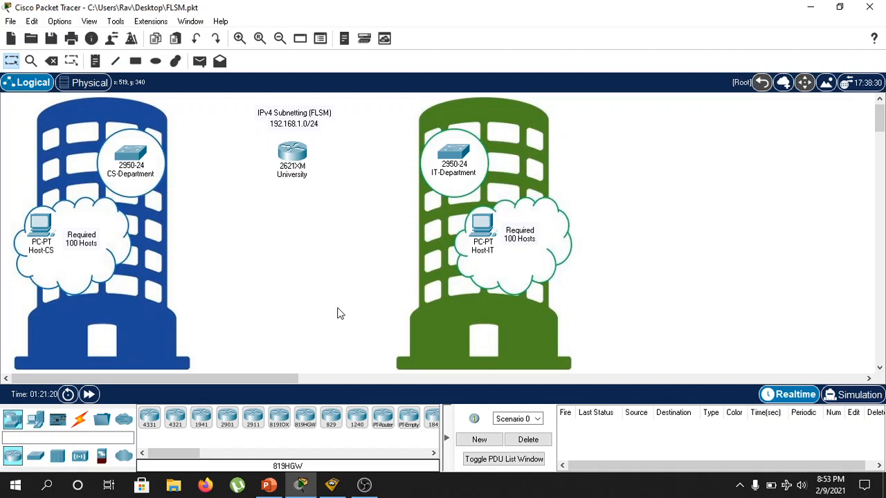
click(80, 419)
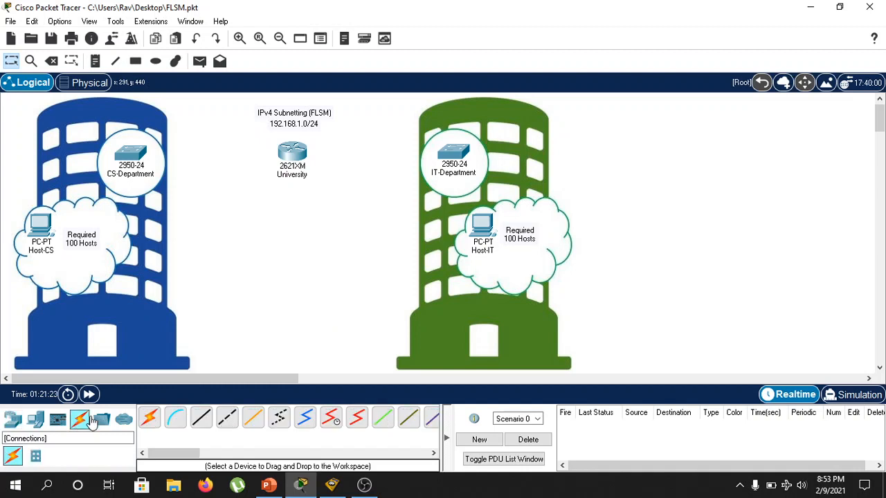
click(198, 424)
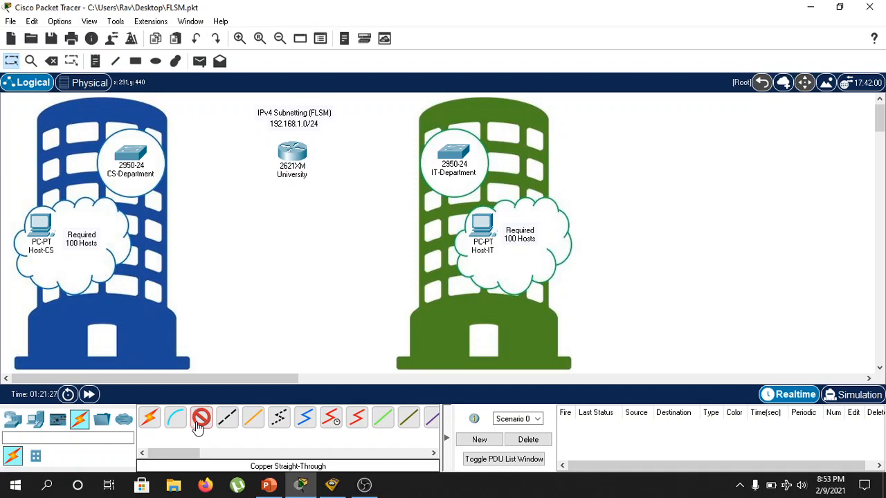
click(142, 154)
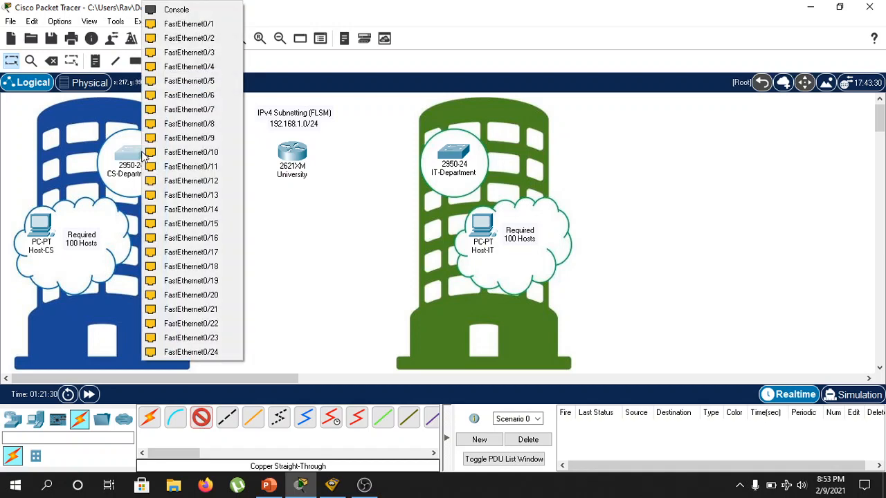
click(232, 26)
click(287, 150)
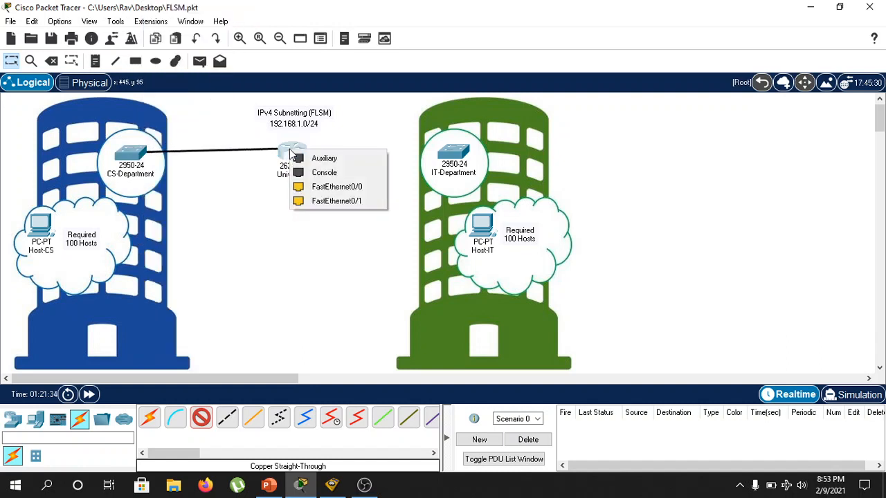
click(337, 184)
Connect the University router's FastEthernet0/1 to the IT-Department switch's FastEthernet0/1 with a copper straight-through cable.
click(201, 418)
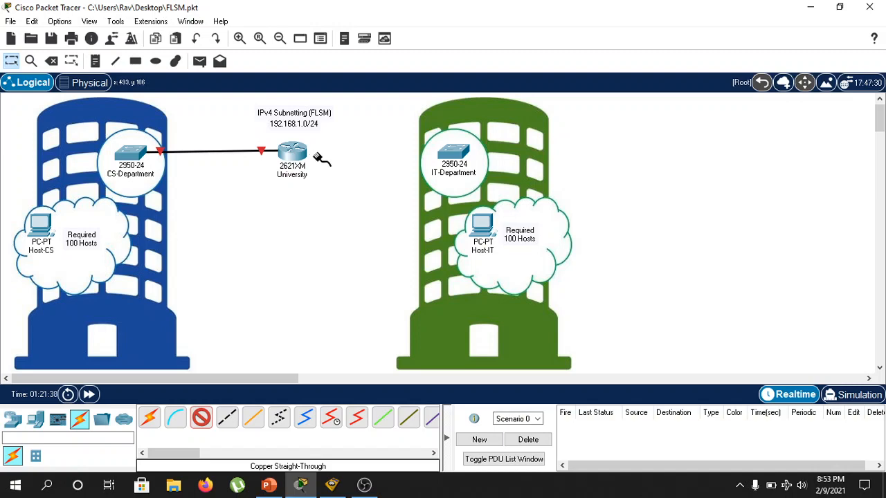
click(292, 150)
click(371, 184)
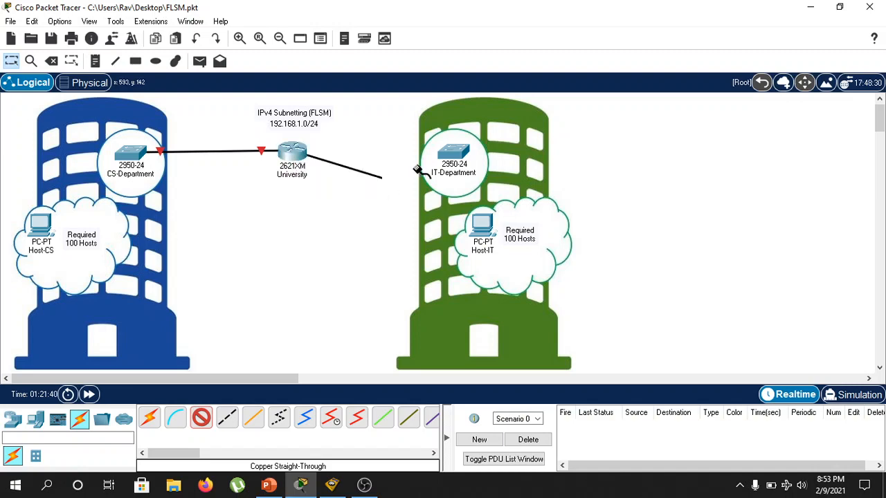
click(454, 151)
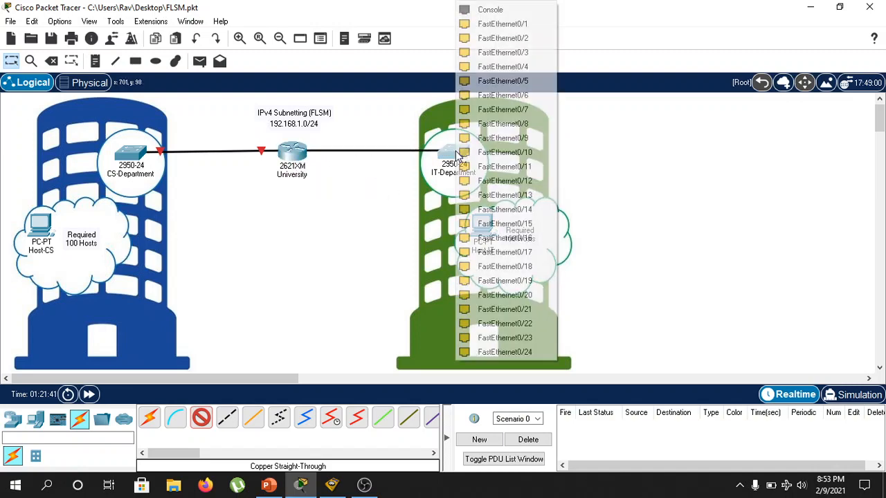
click(523, 25)
Connect Host-CS's FastEthernet0 to the CS-Department switch's FastEthernet0/2 with a copper straight-through cable.
click(202, 418)
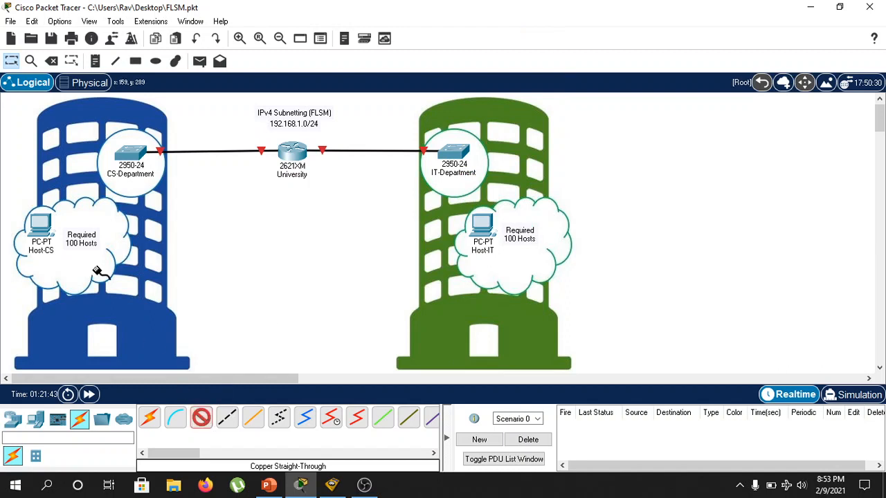
click(41, 224)
click(119, 279)
click(135, 153)
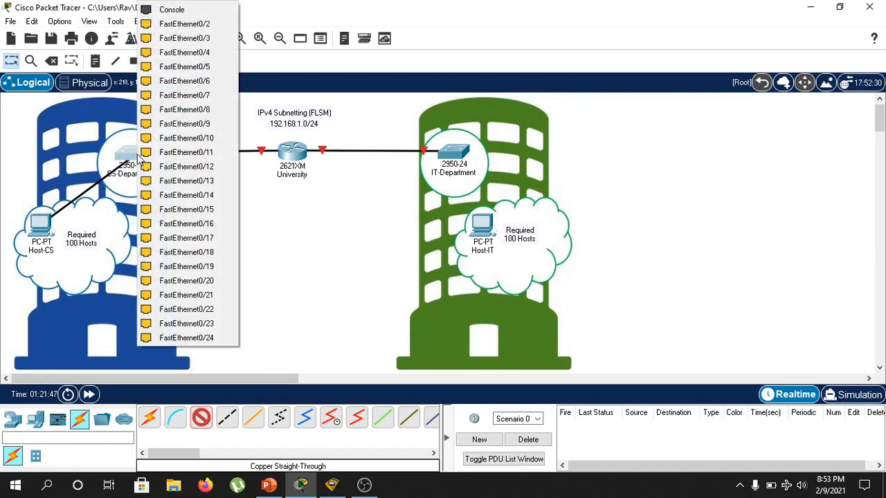
click(201, 25)
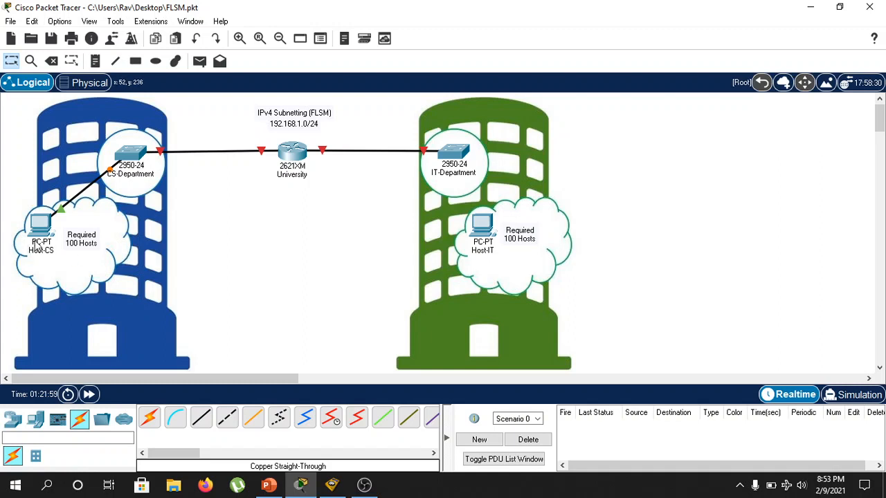
Connect the IT-Department switch to Host-IT with a copper straight-through cable.
mouse_move(36, 244)
mouse_move(462, 159)
click(201, 417)
click(488, 173)
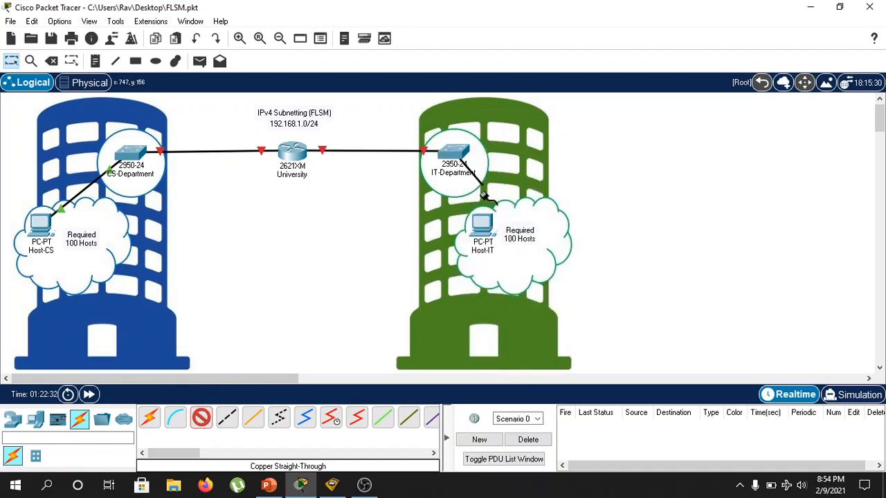
click(486, 226)
click(530, 279)
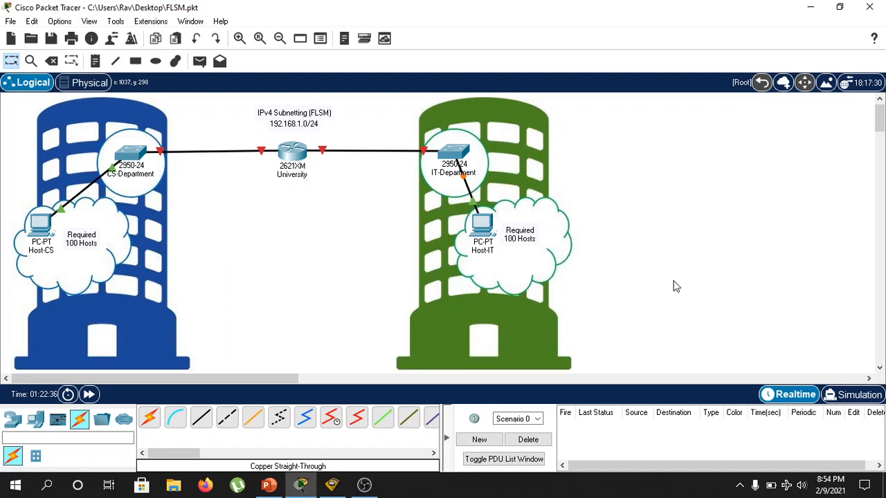
Add the network 192.168.1.0/25 and the mask 255.255.255.128 as new lines to the note beside Host-CS.
double_click(98, 243)
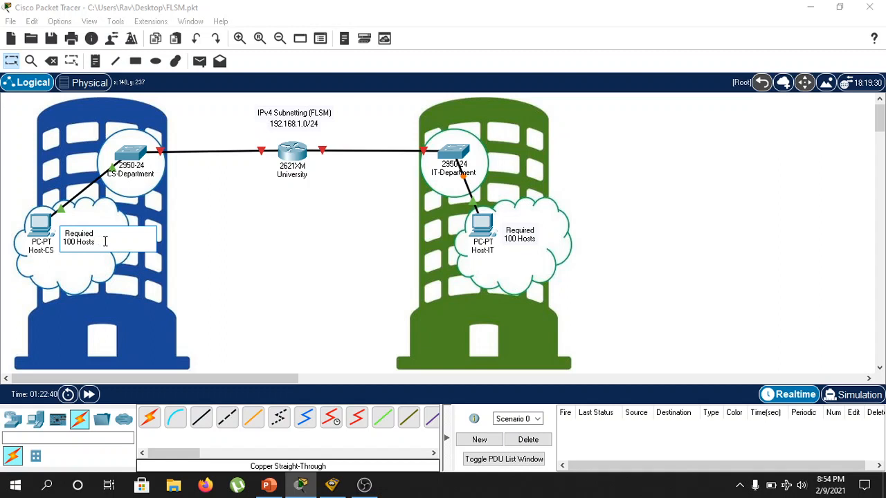
key(Return)
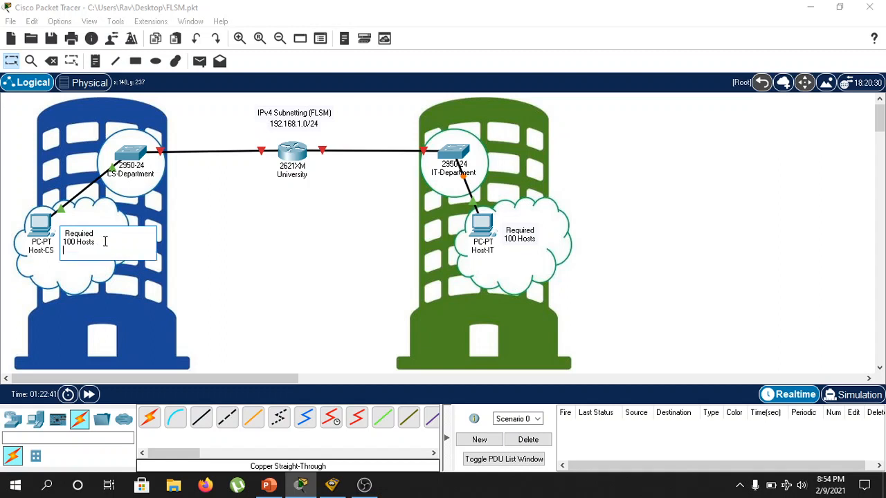
text(192.168.1.0/25)
key(Return)
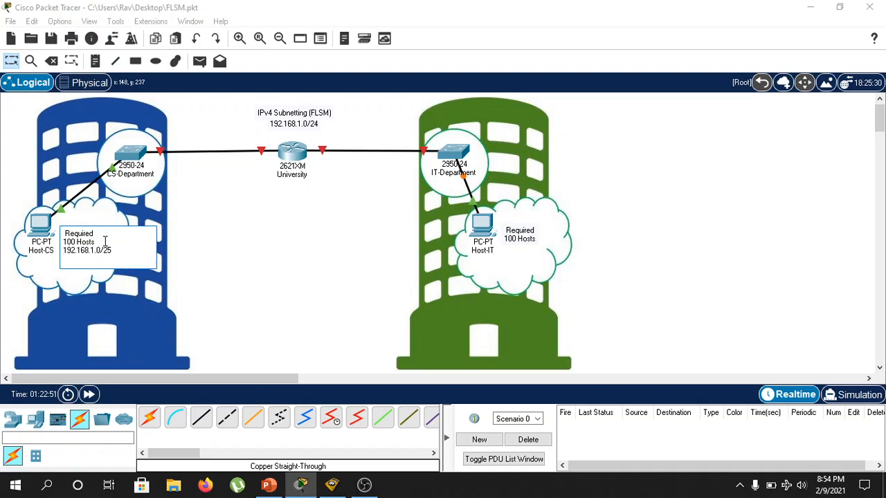
text(255.255.2)
text(55.255.128)
Add the network 192.168.1.128/25 and the mask 255.255.255.128 as new lines to the note beside Host-IT.
double_click(537, 239)
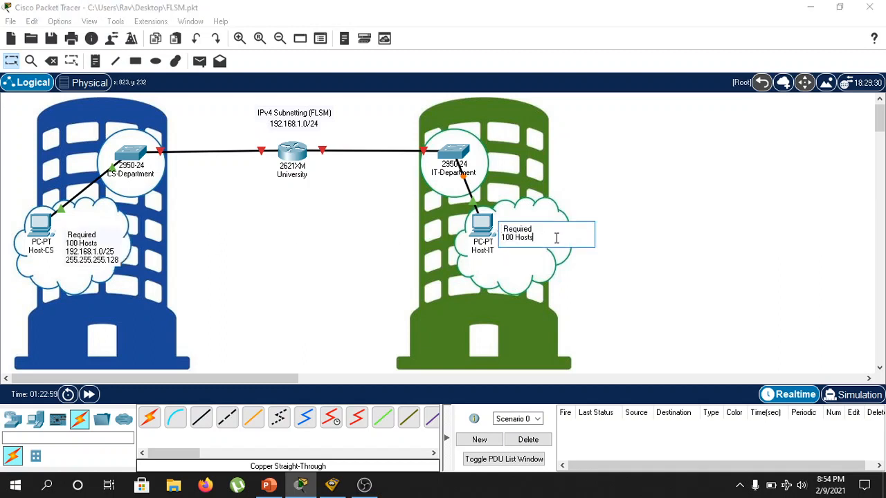
key(Return)
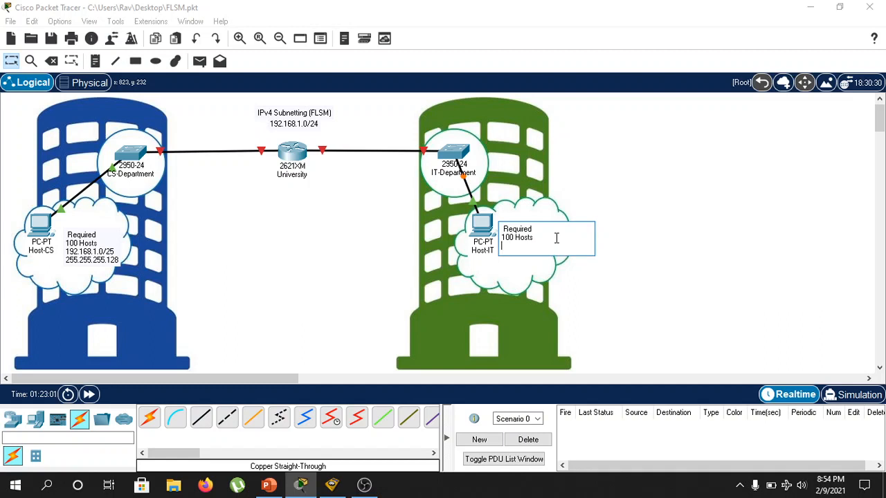
text(192.168.1.128/25)
key(Return)
text(255)
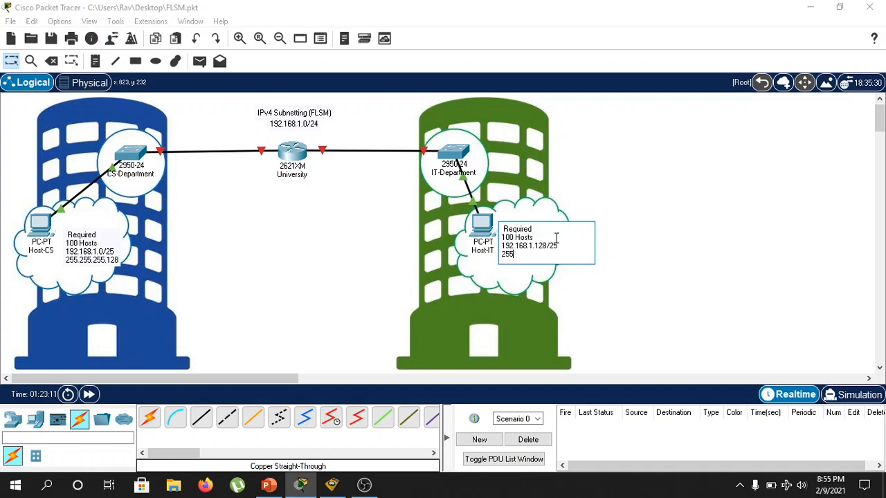
text(.255.255.128)
click(326, 292)
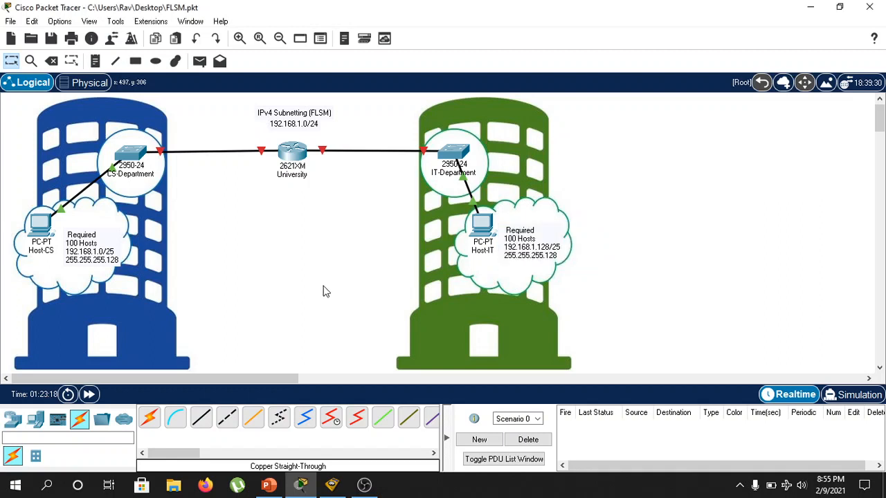
Shift the note beside Host-CS slightly upward within its cloud.
click(106, 237)
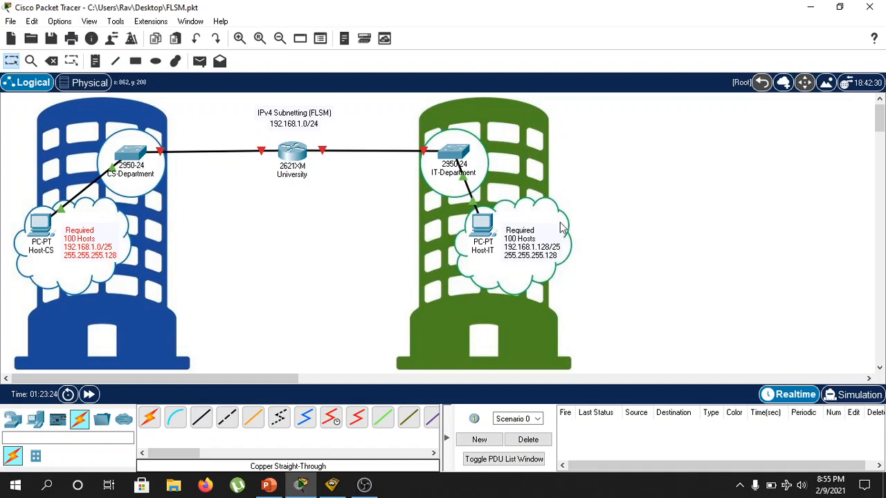
mouse_move(489, 246)
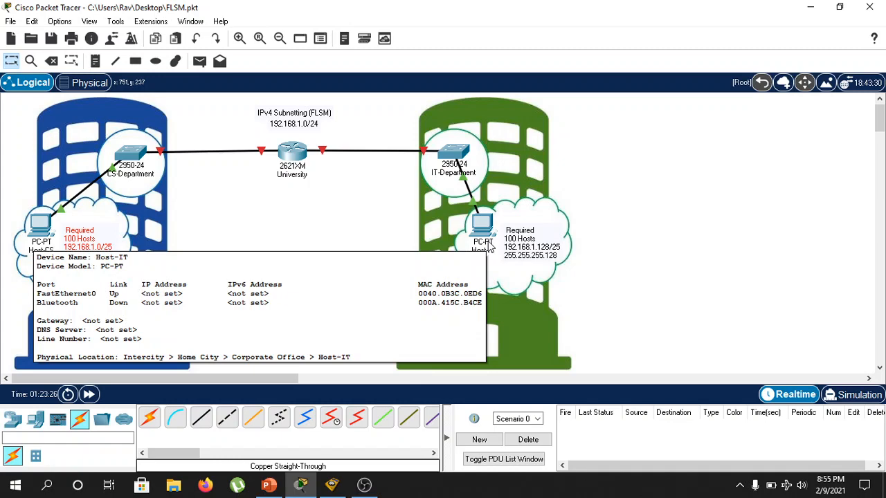
Give Host-CS the static IPv4 address 192.168.1.2 with subnet mask 255.255.255.128.
click(42, 225)
click(325, 42)
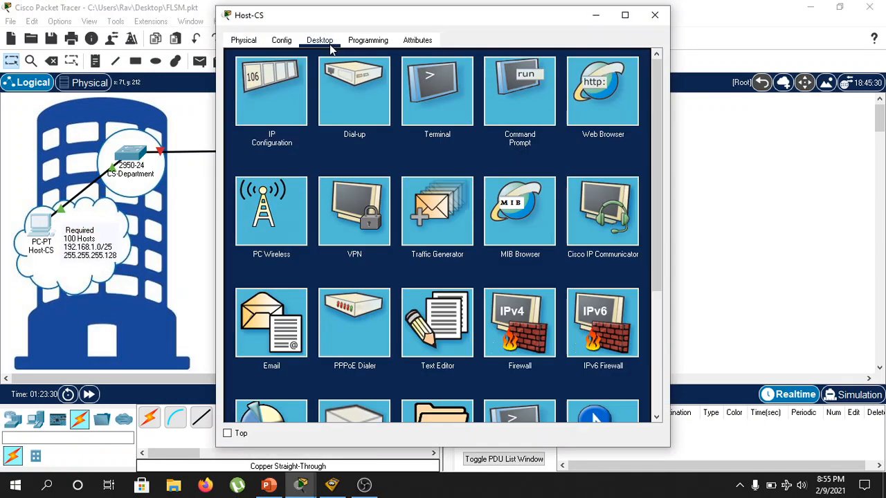
click(317, 69)
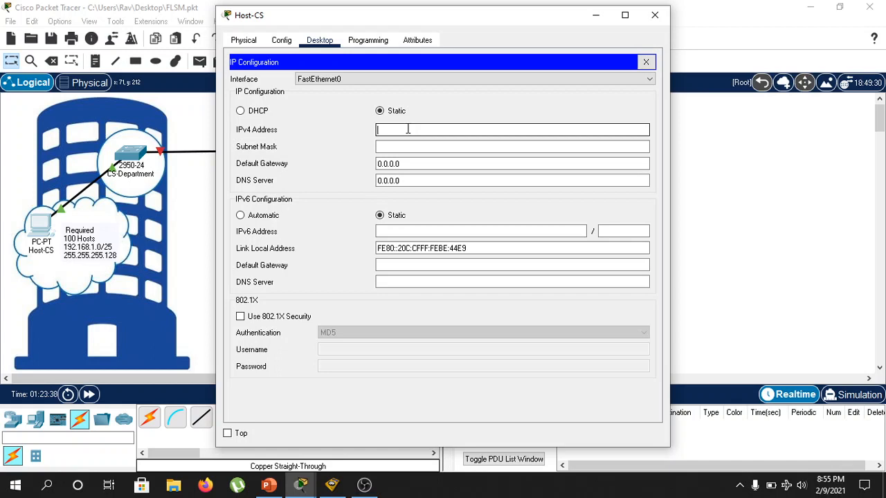
text(192)
text(.168.1)
text(.1)
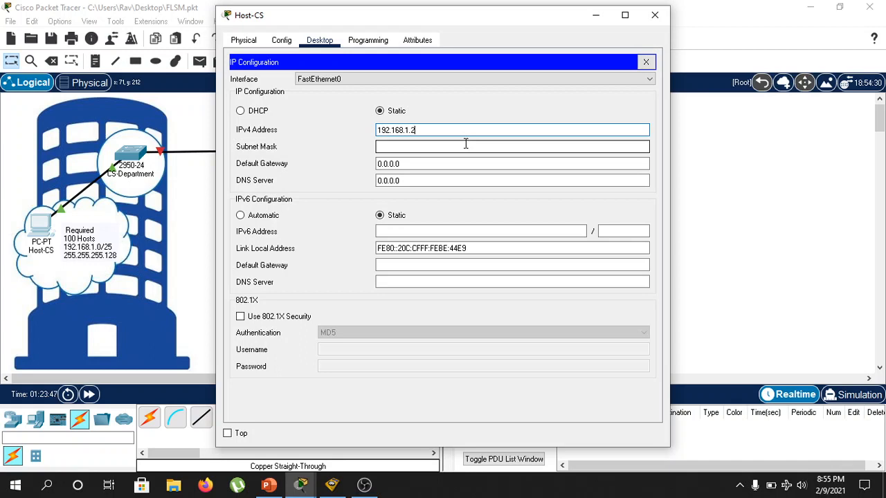
click(413, 146)
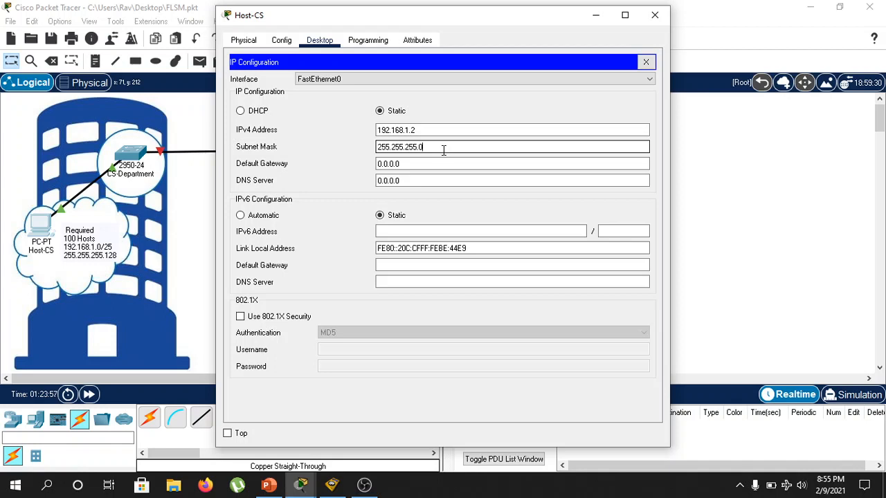
key(BackSpace)
text(128)
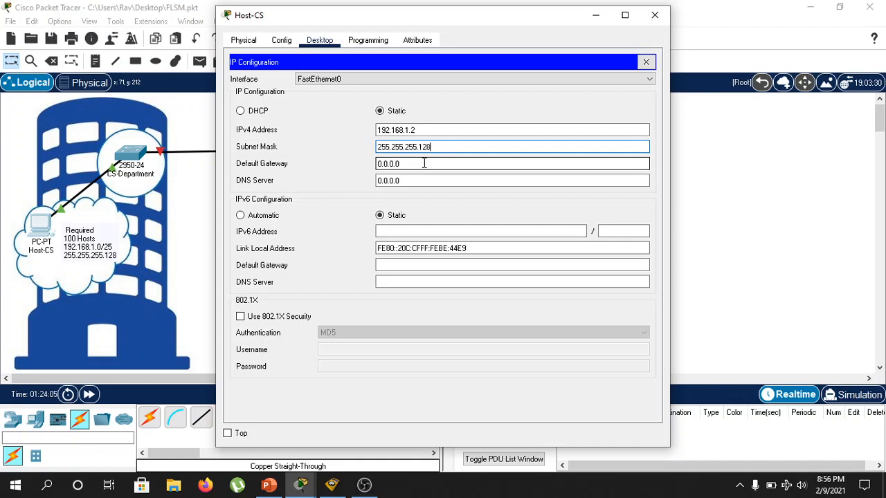
Set Host-CS's default gateway to 192.168.1.1 and close its configuration window.
click(403, 163)
drag(403, 164, 372, 166)
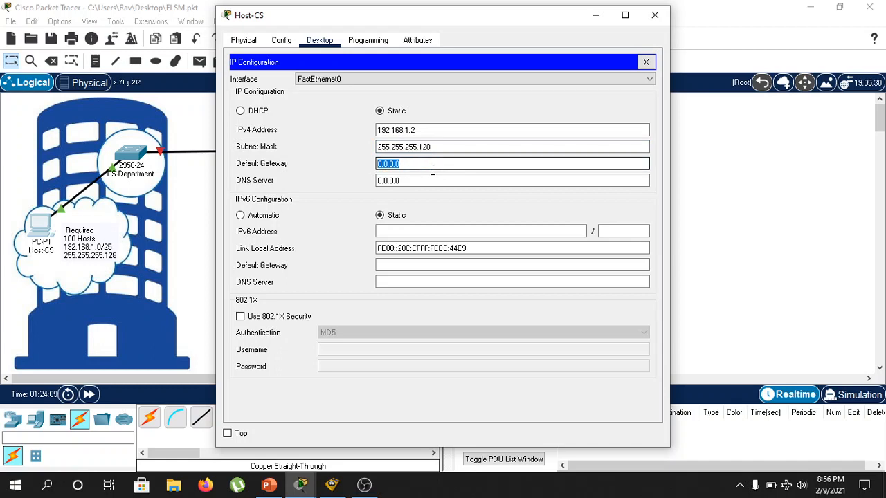
text(192.168)
text(1.1.)
key(BackSpace)
key(BackSpace)
key(BackSpace)
key(BackSpace)
text(.1.1)
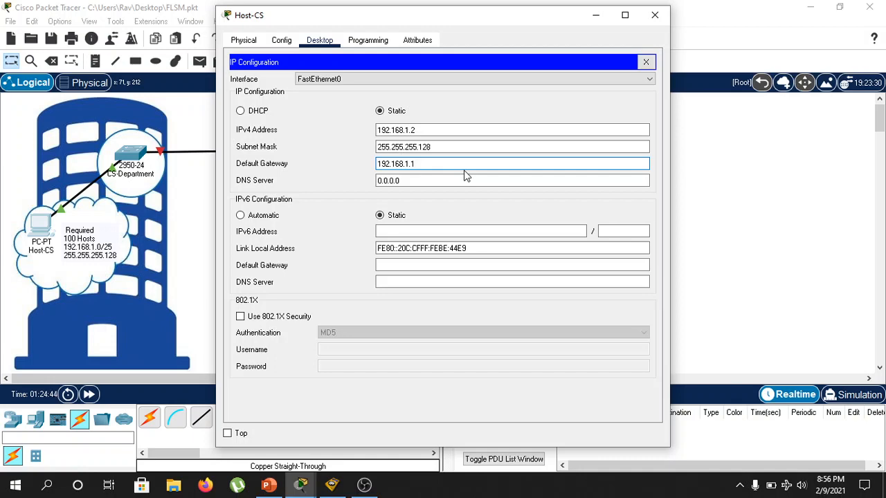
click(654, 15)
Give Host-IT the static IPv4 address 192.168.1.130.
click(483, 223)
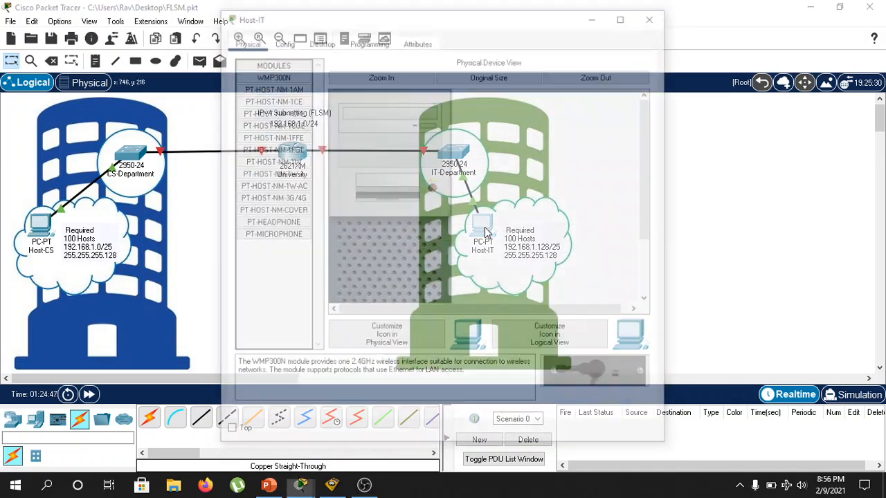
click(320, 40)
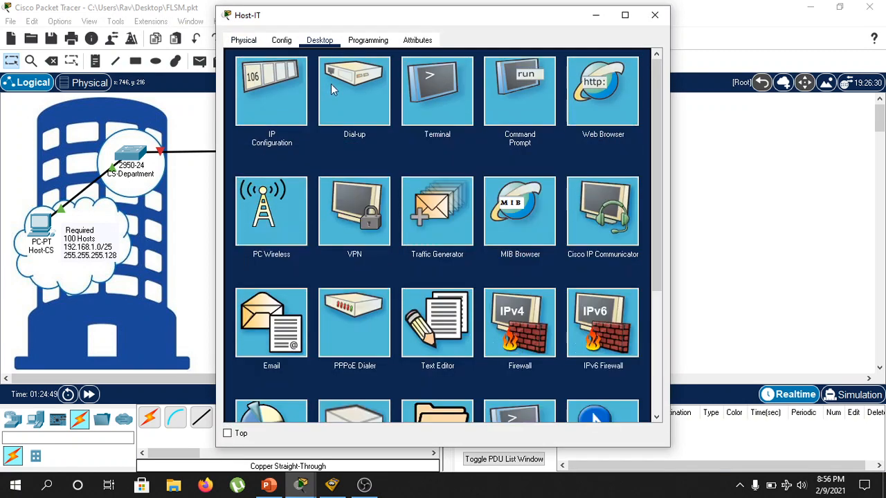
click(293, 97)
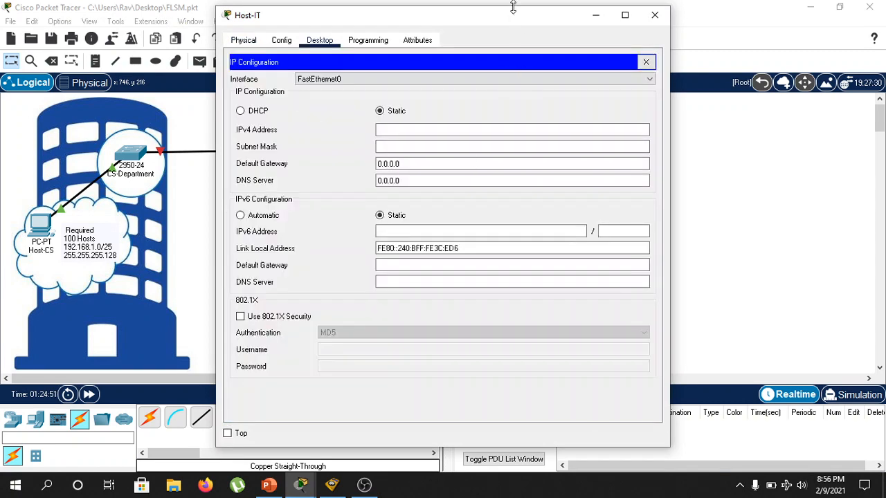
click(443, 127)
text(192)
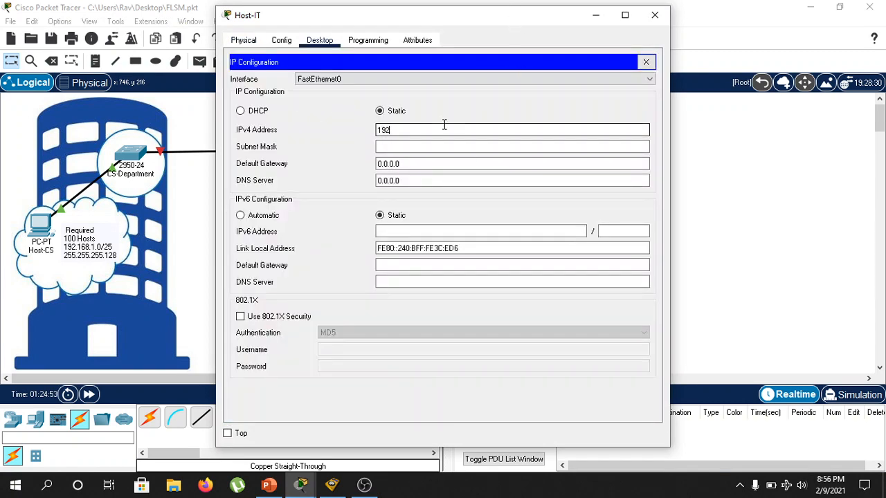
text(.168.1.1)
text(29)
key(BackSpace)
key(BackSpace)
text(30)
Set Host-IT's subnet mask to 255.255.255.128 and default gateway to 192.168.1.129, and close its configuration window.
click(426, 146)
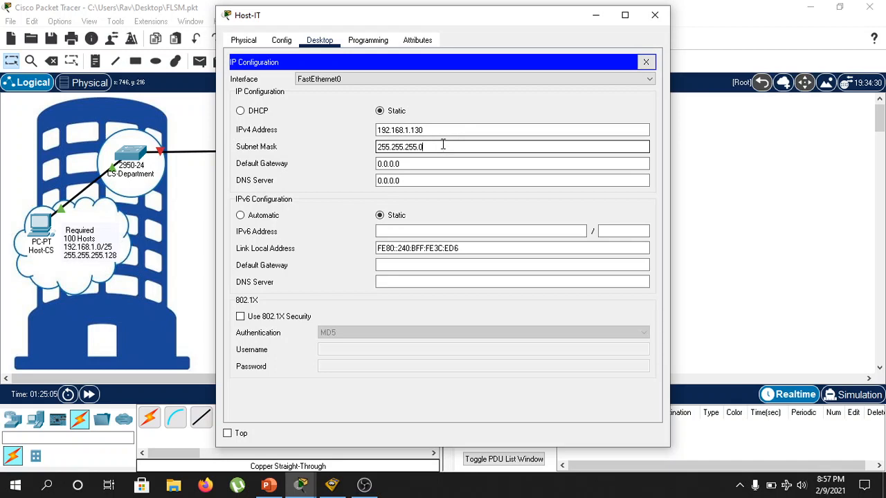
key(BackSpace)
text(128)
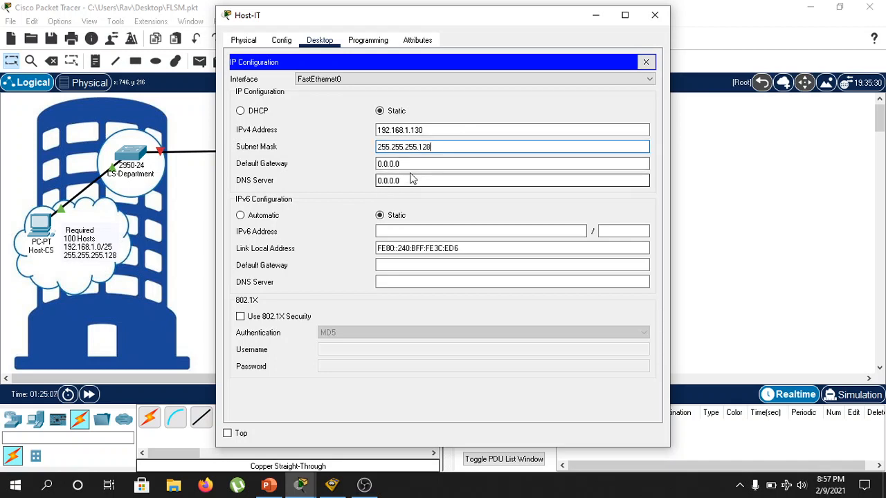
drag(378, 164, 405, 166)
text(192)
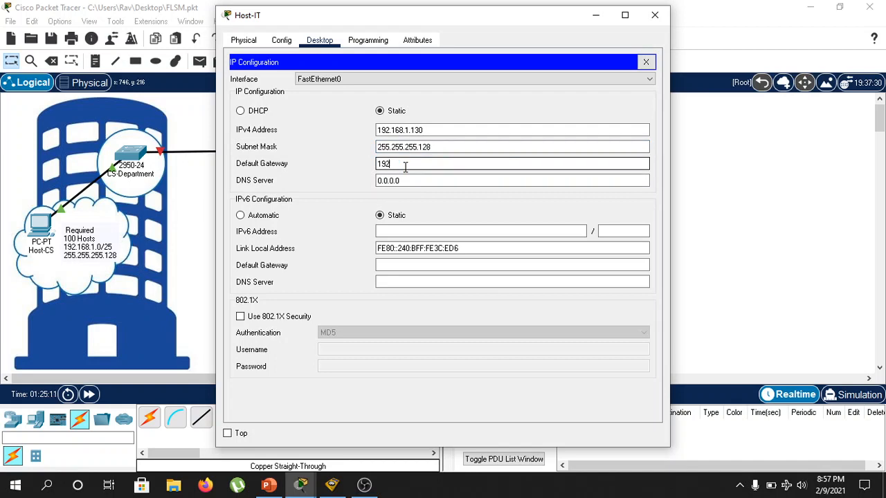
text(.168)
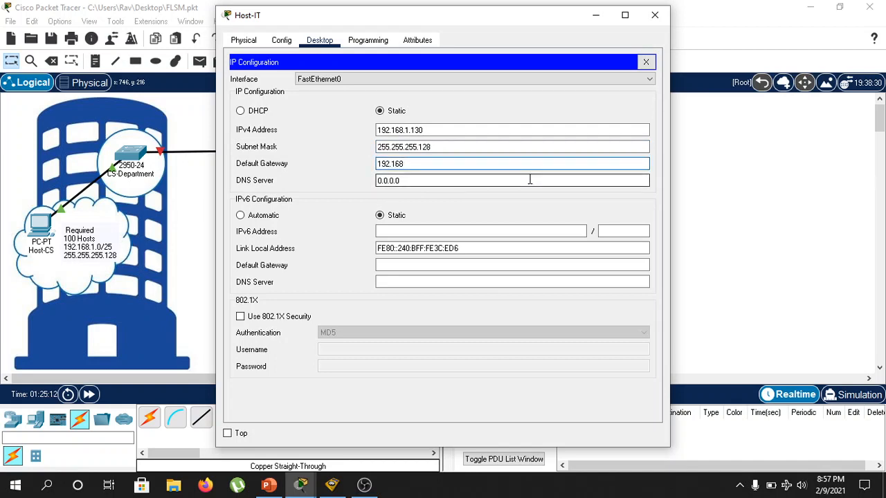
text(.1.129)
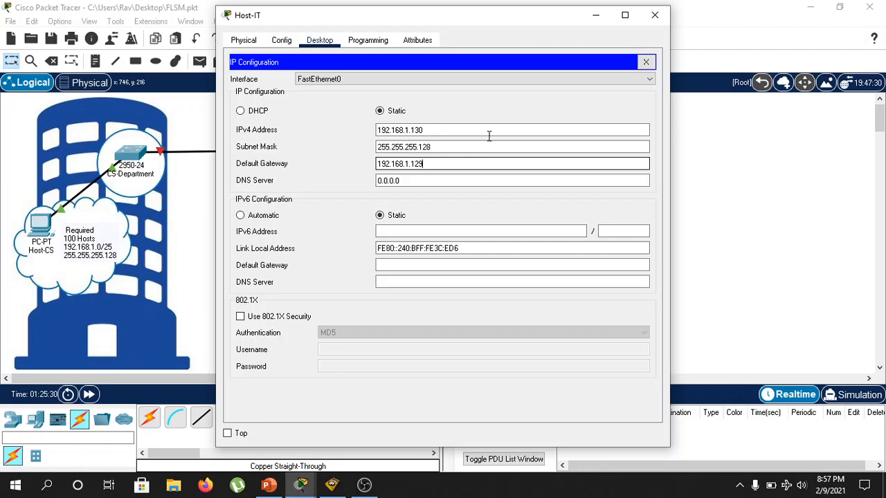
click(655, 16)
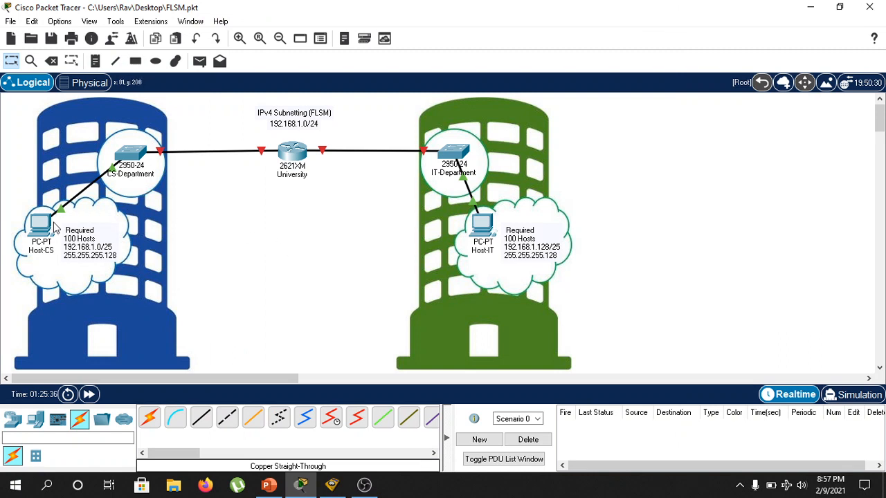
Review the address details of both hosts and inspect the University router's enlarged physical ports in a maximized window.
mouse_move(46, 227)
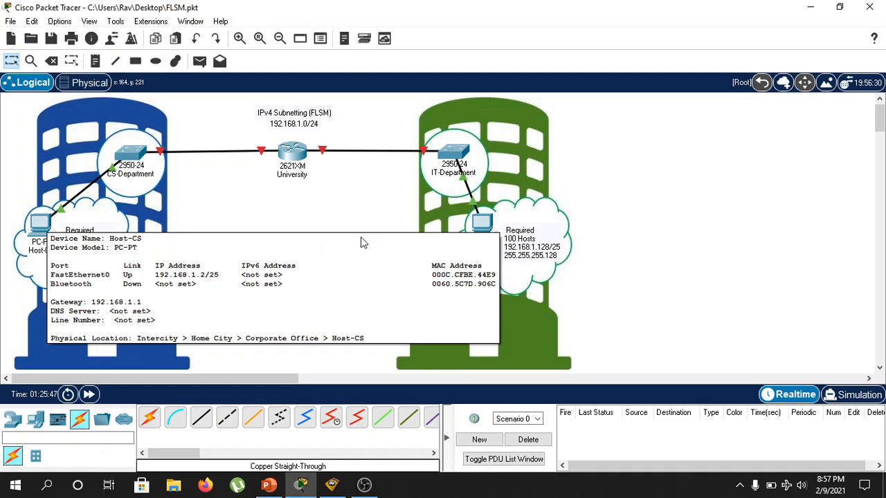
mouse_move(479, 230)
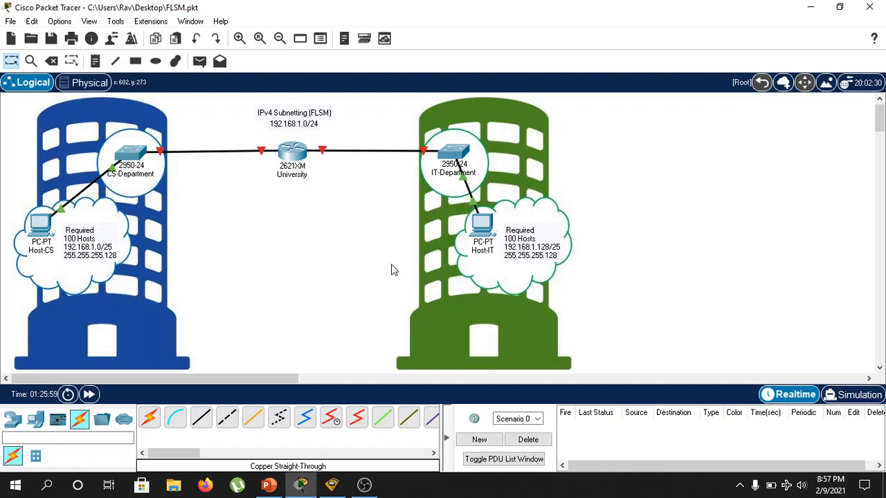
click(292, 151)
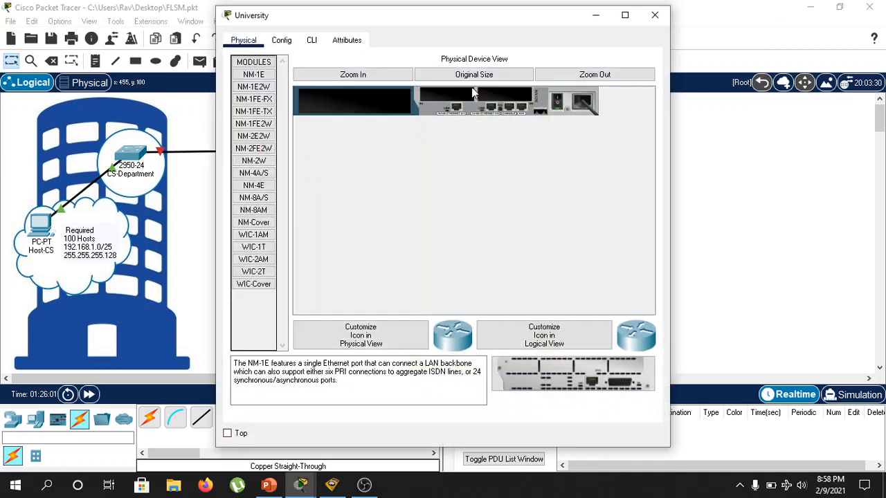
click(624, 15)
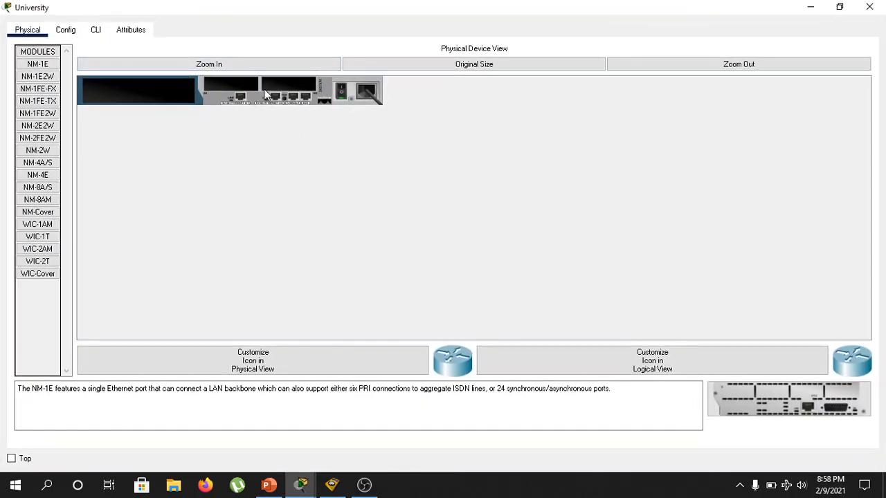
click(135, 67)
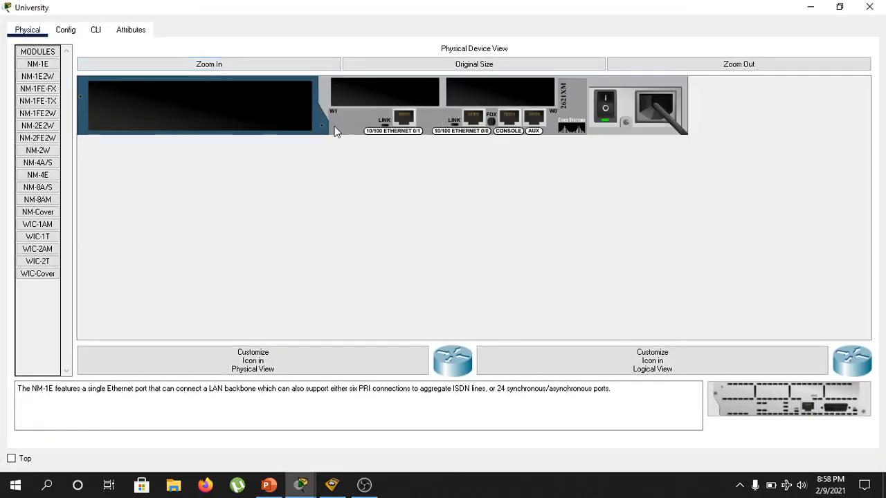
click(99, 33)
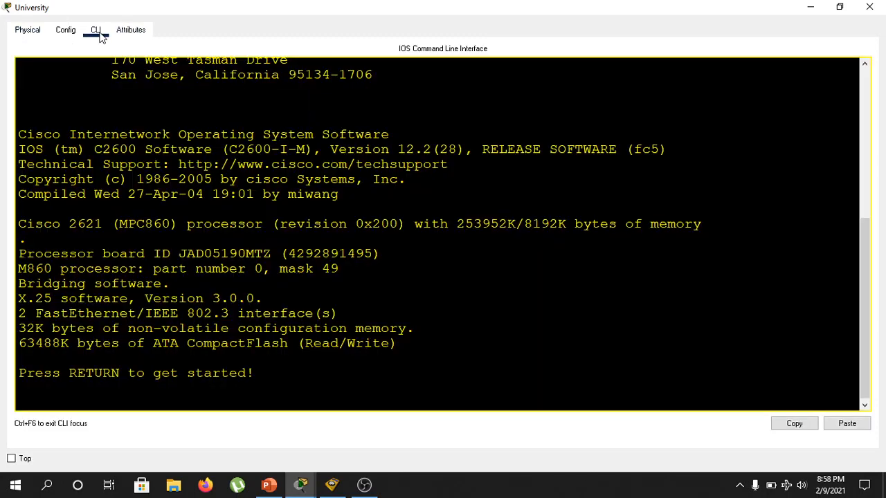
click(29, 32)
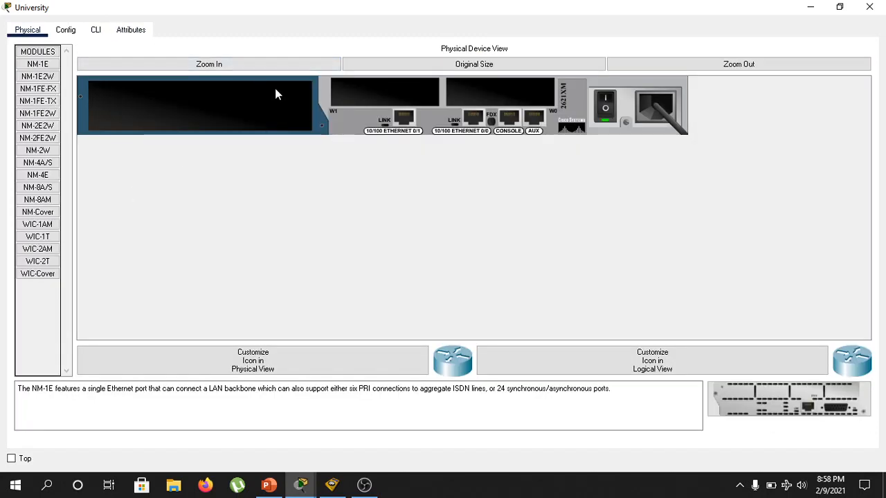
Start a command-line session on the University router and enter privileged mode with en.
click(102, 37)
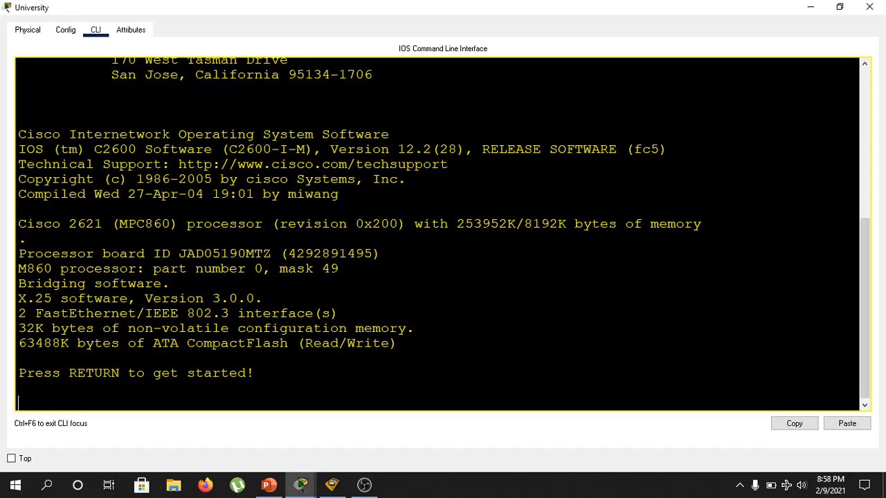
key(Return)
key(Return)
key(Return)
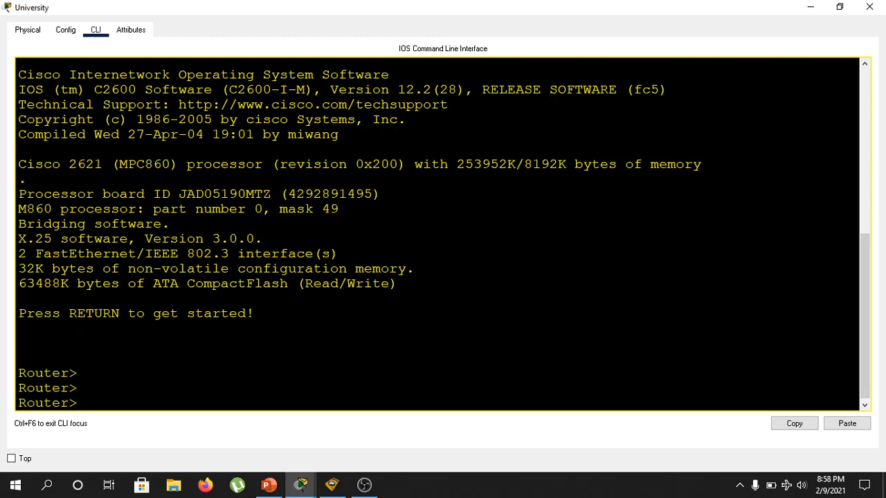
text(en)
key(Return)
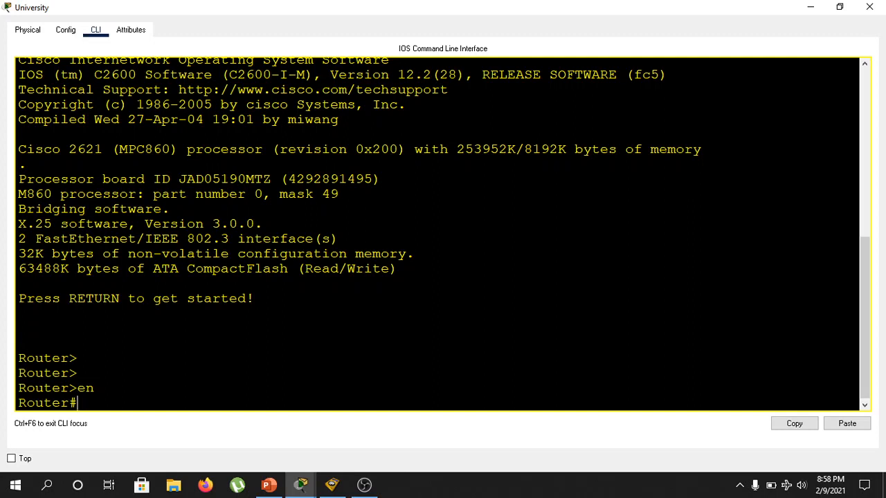
Enter global configuration mode on the University router with config t.
text(config t)
key(Return)
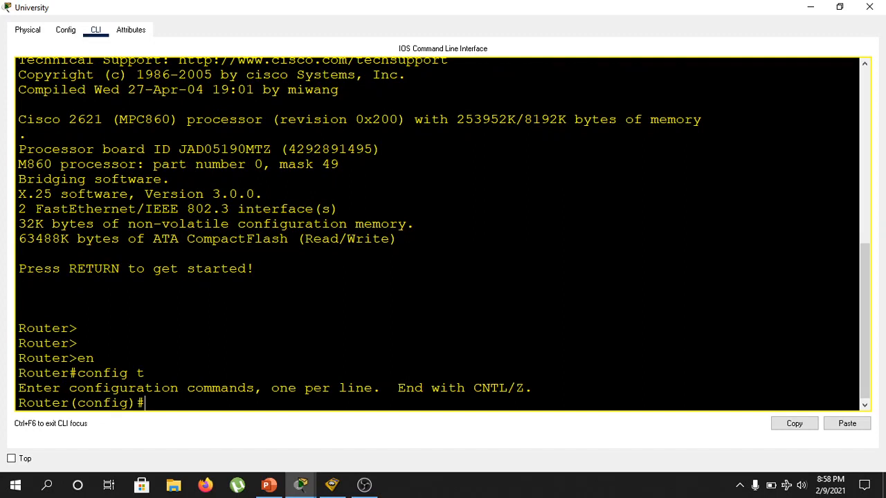
Check the port labels on the router's two switch links and enter interface configuration with int f0/0 for the CS-Department side.
text(ip add)
key(BackSpace)
key(BackSpace)
key(BackSpace)
key(BackSpace)
key(BackSpace)
text(nt f0/0)
click(810, 7)
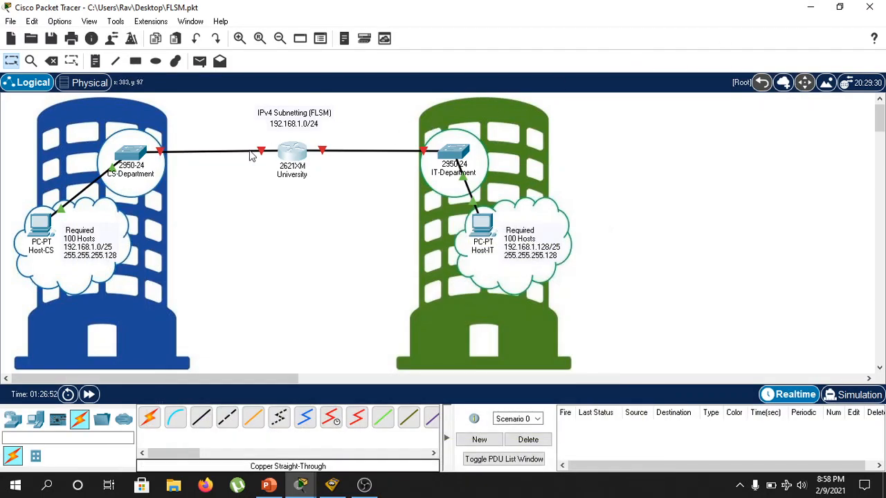
mouse_move(261, 153)
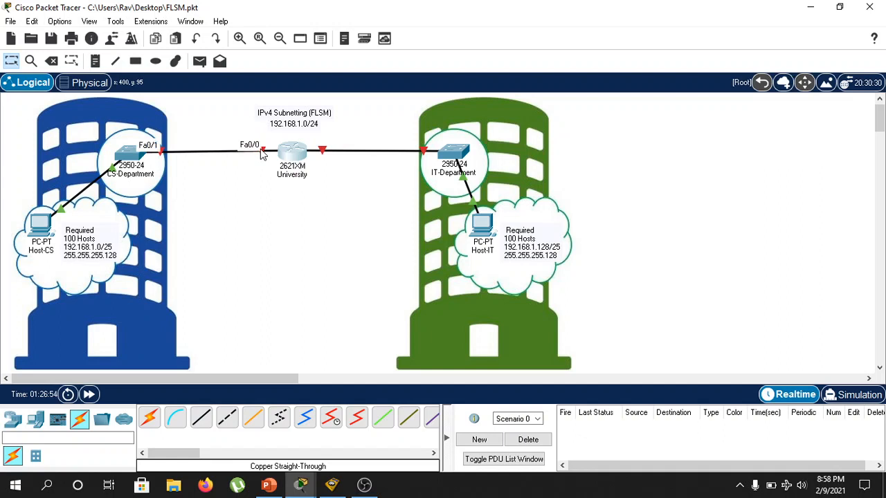
mouse_move(325, 153)
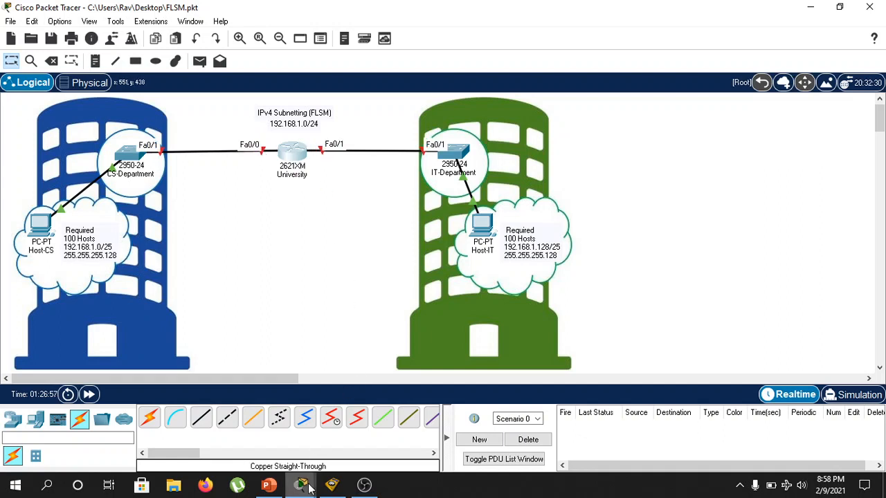
mouse_move(300, 484)
click(367, 453)
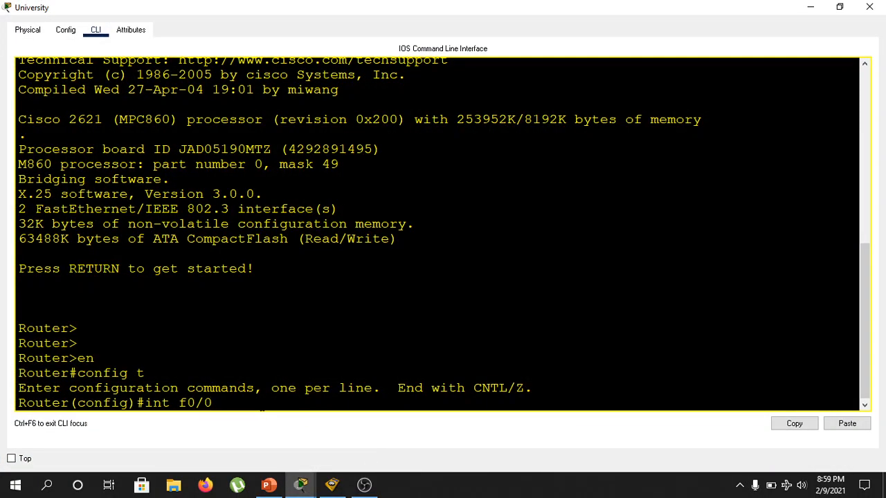
key(Return)
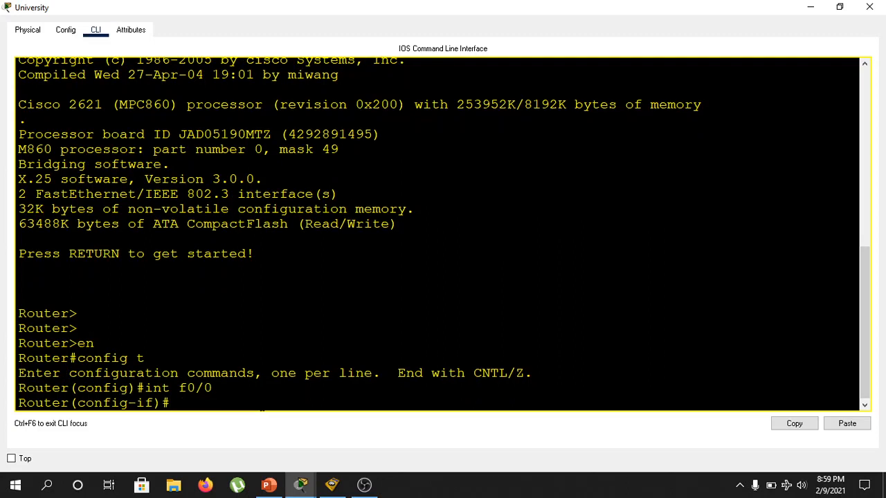
Assign IP address 192.168.1.1 with mask 255.255.255.128 to the router's f0/0 interface using ip add.
text(ip add 192.168.1.1)
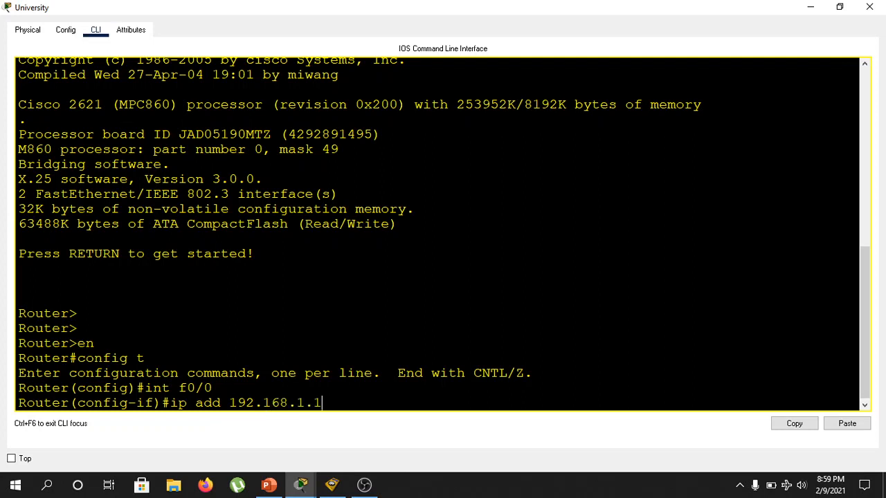
text( 255.255.255.128)
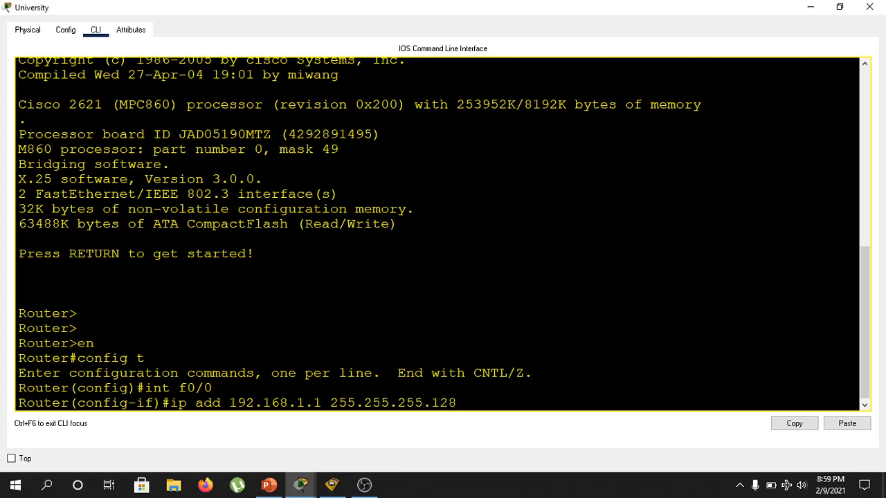
key(Return)
Enable the f0/0 interface with no shut and return to global configuration mode with exit.
text(no shut)
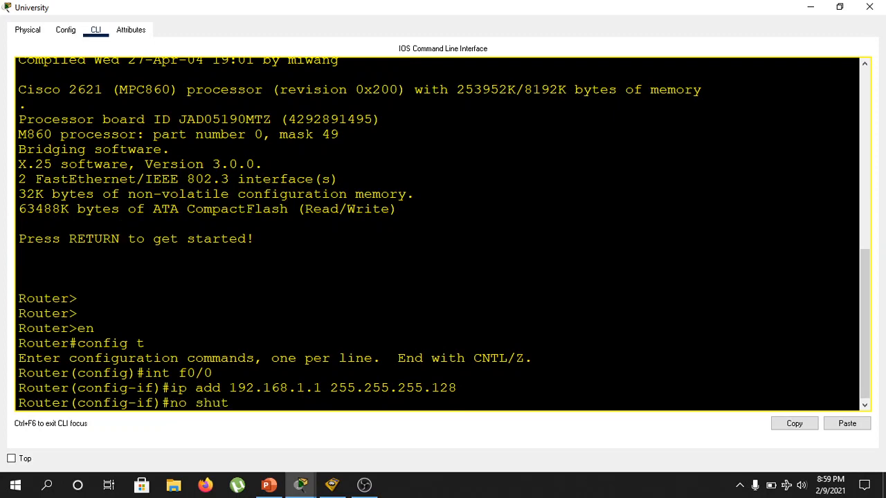
key(Return)
key(Return)
text(exit)
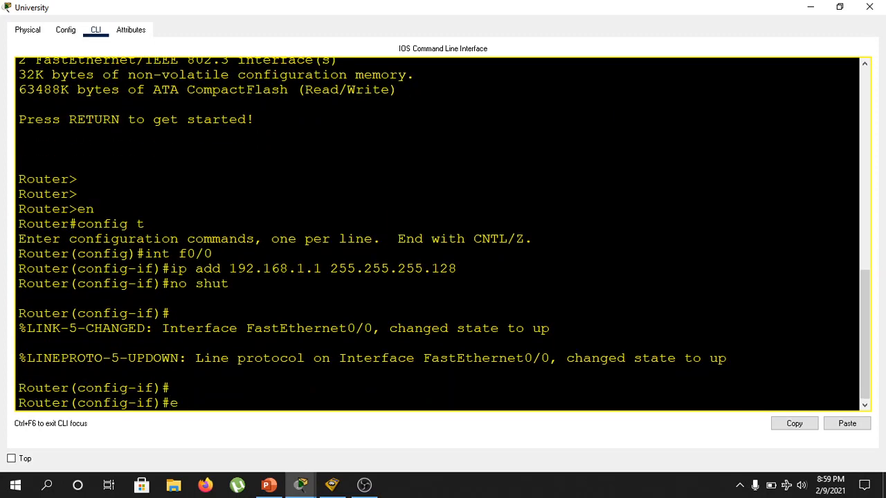
key(Return)
key(Return)
key(Return)
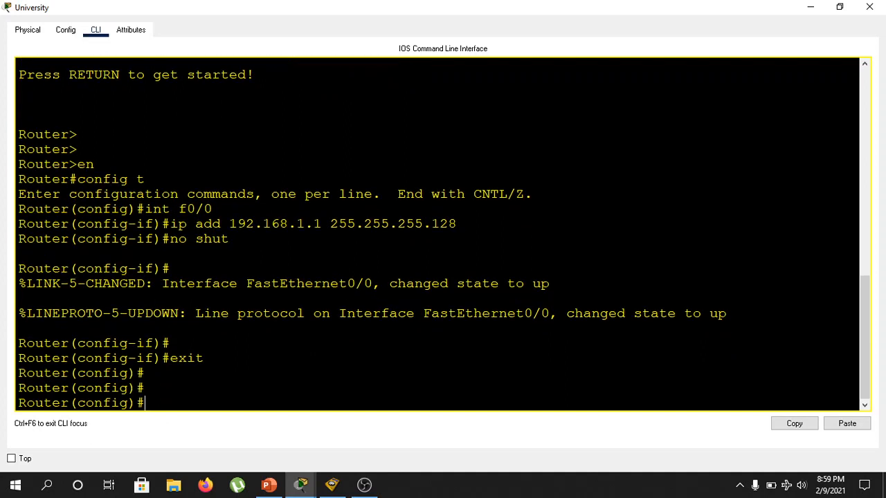
Check the port label on the IT-Department link and enter its interface configuration with int f0/1.
text(int f0/1)
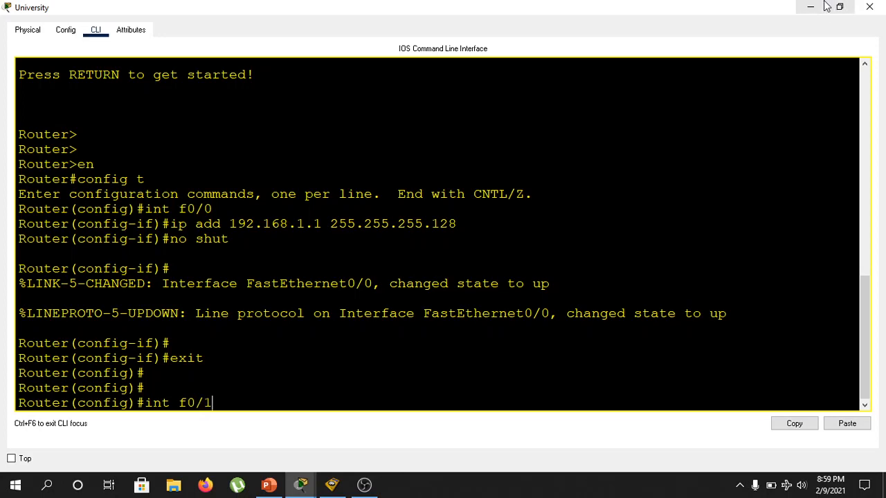
click(813, 7)
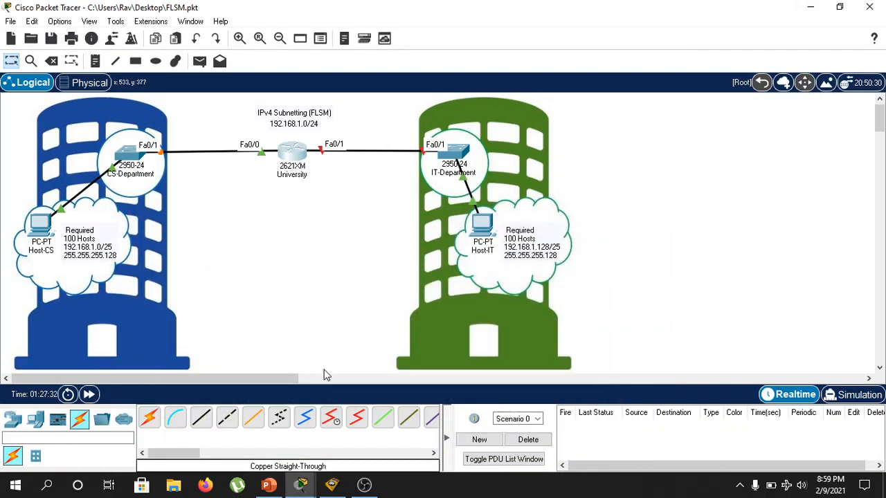
click(374, 458)
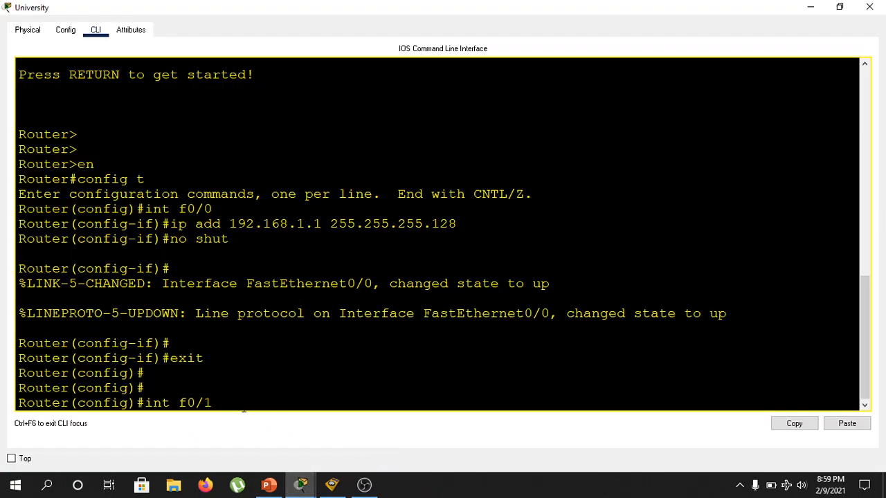
key(Return)
Assign IP address 192.168.1.129 with mask 255.255.255.128 to the router's f0/1 interface using ip add.
text(i)
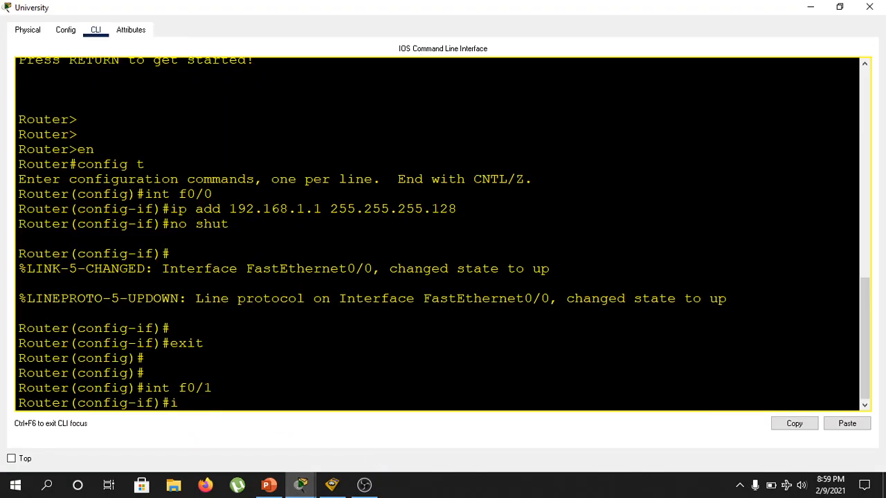
text(p add 192.168)
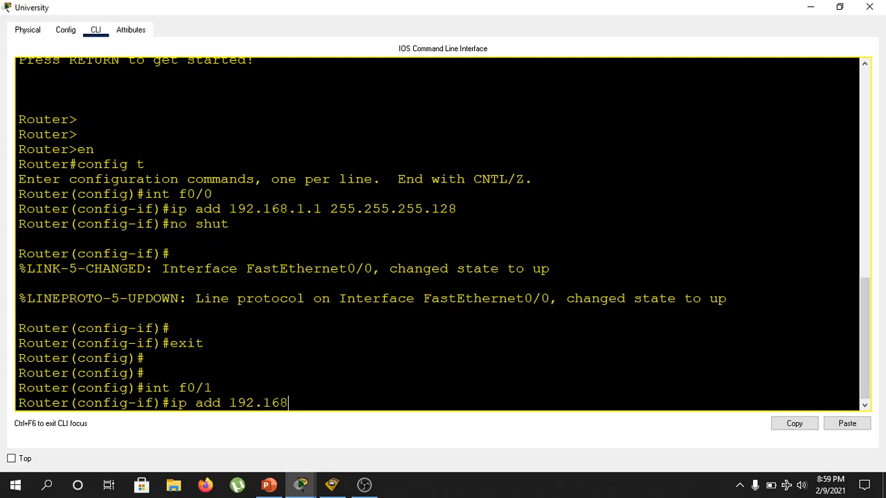
text(.1.129 255.255.255.12)
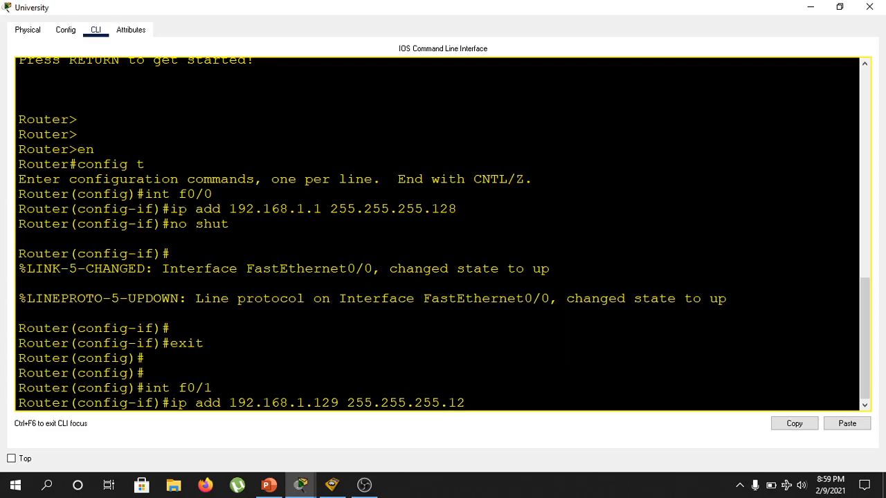
text(8)
key(Return)
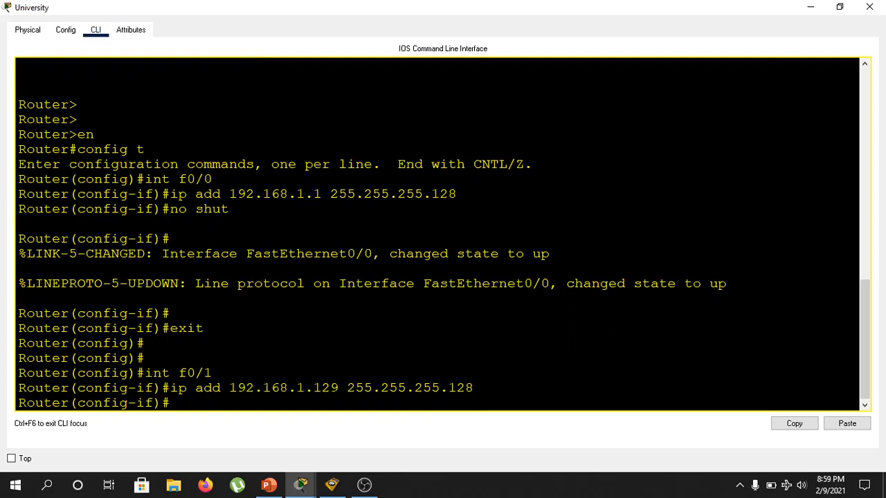
Enable the f0/1 interface with no shut.
text(no shut)
key(Return)
key(Return)
key(Return)
key(Return)
key(Return)
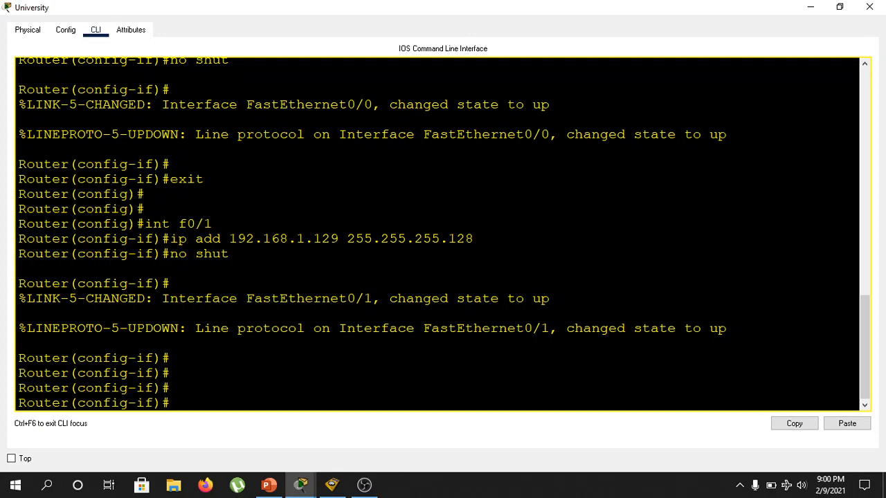
Leave configuration mode on the University router with end.
text(end)
key(Return)
key(Return)
key(Return)
key(Return)
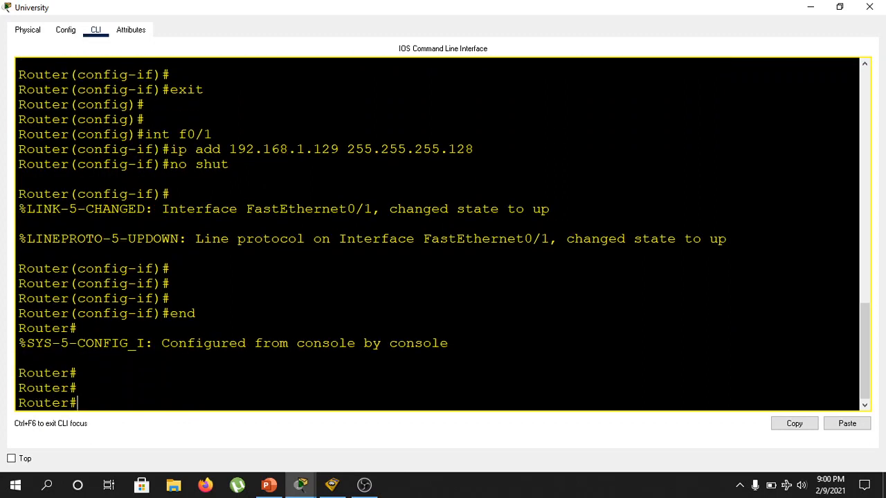
Run show ip route, examine the subnet summary and directly connected routes, and close the University router window.
text(show ip route)
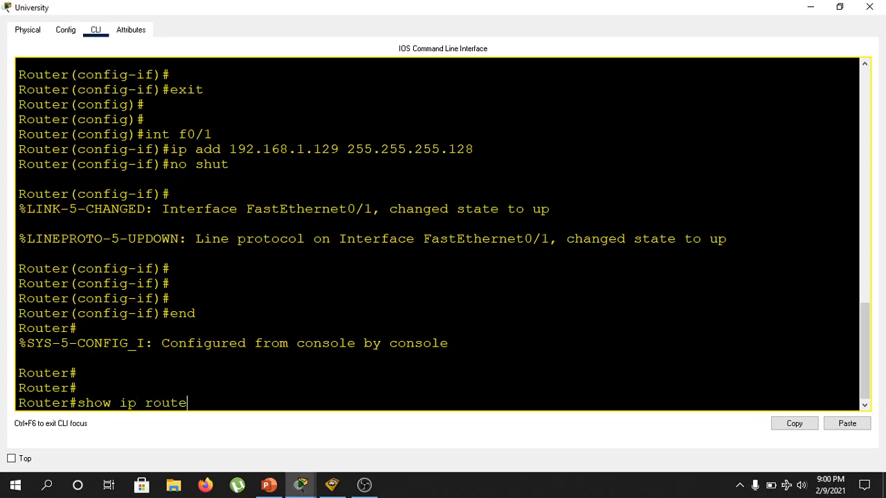
key(Return)
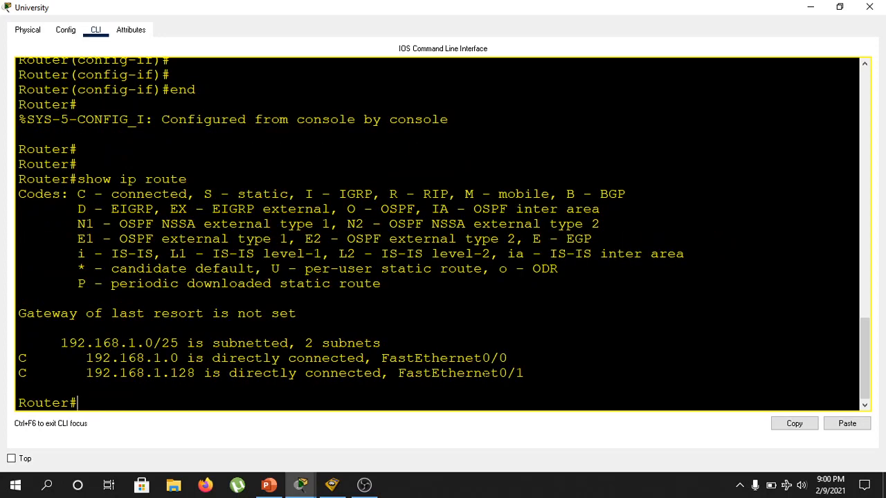
drag(61, 343, 381, 343)
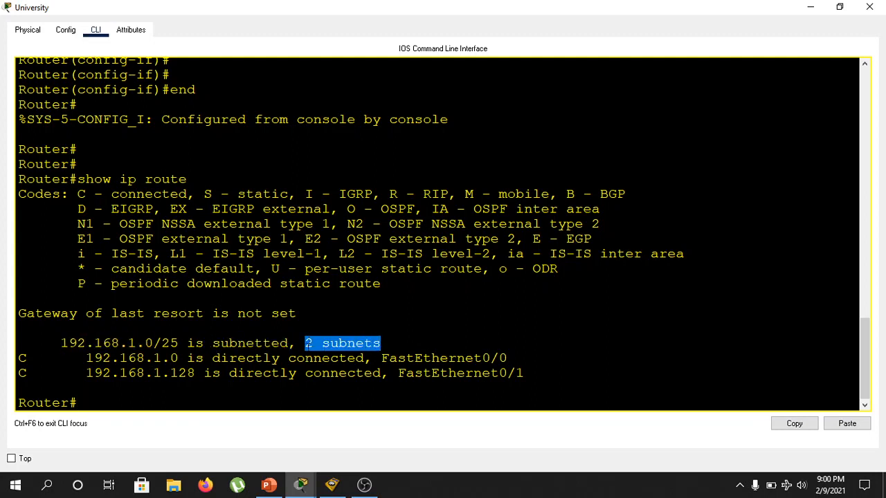
drag(86, 358, 406, 359)
drag(86, 373, 491, 373)
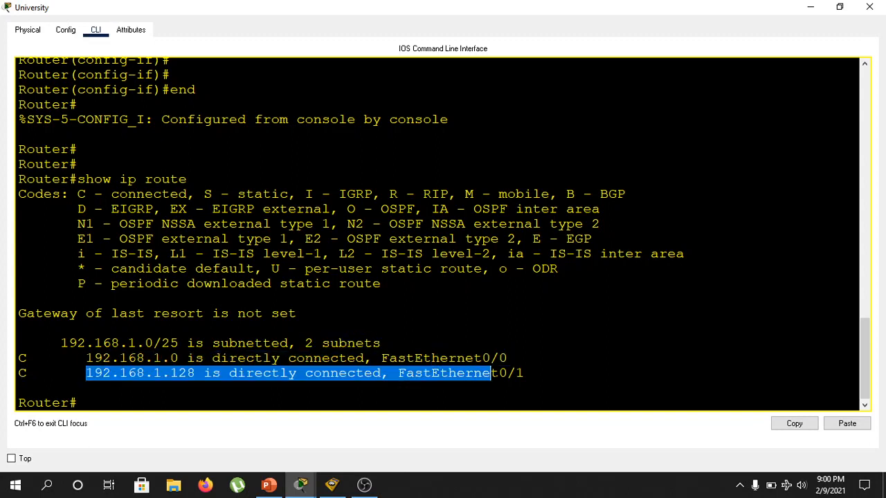
click(490, 373)
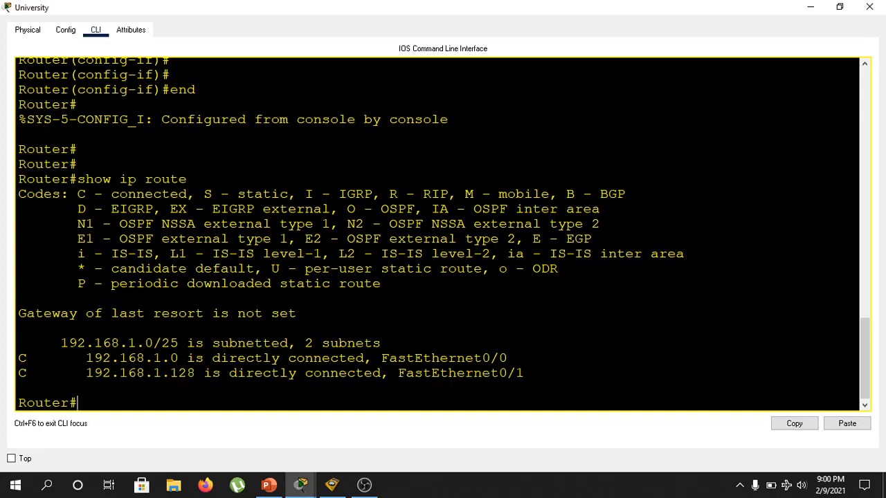
click(870, 9)
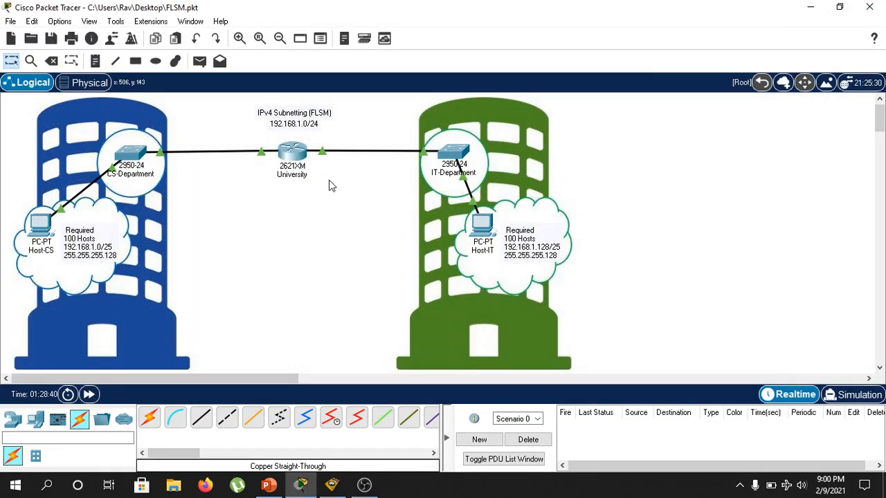
Test each host's connection to the University router with simple PDUs from Host-CS and Host-IT, and delete the scenario.
click(199, 60)
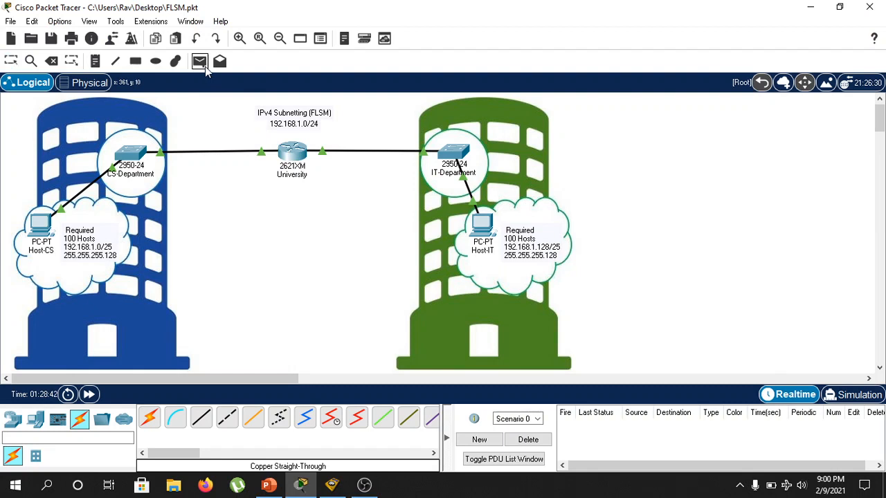
click(43, 225)
click(291, 156)
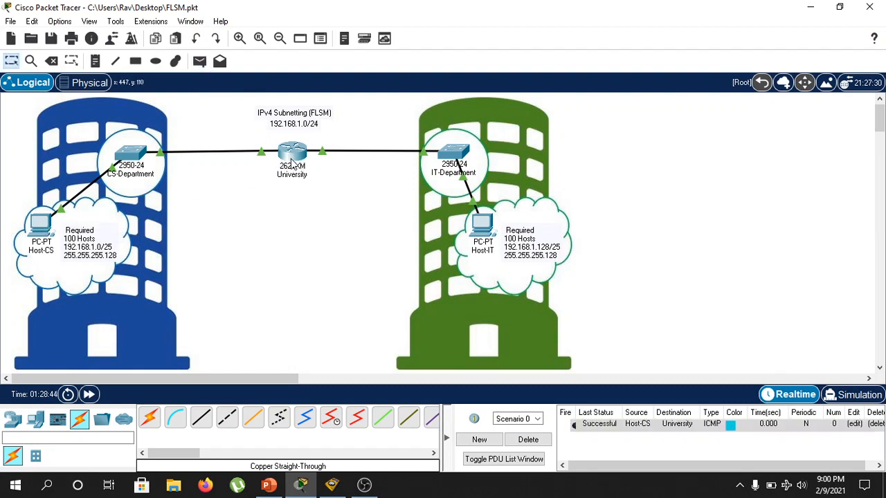
click(199, 61)
click(493, 225)
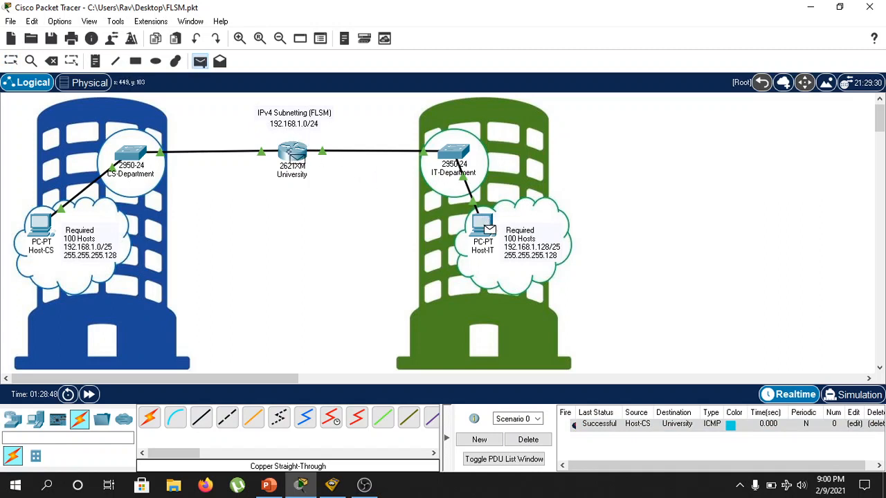
click(294, 156)
click(528, 439)
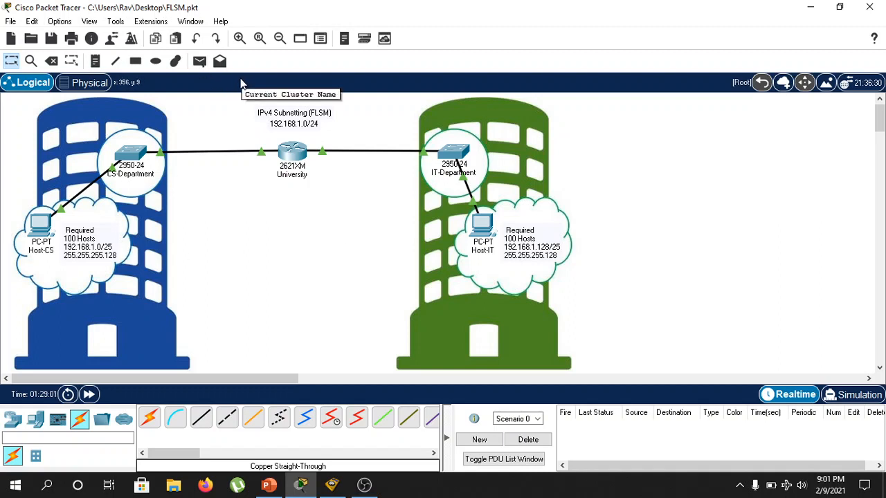
Send a simple PDU from Host-CS to Host-IT in Realtime mode to test connectivity between the two subnets.
click(199, 61)
click(47, 227)
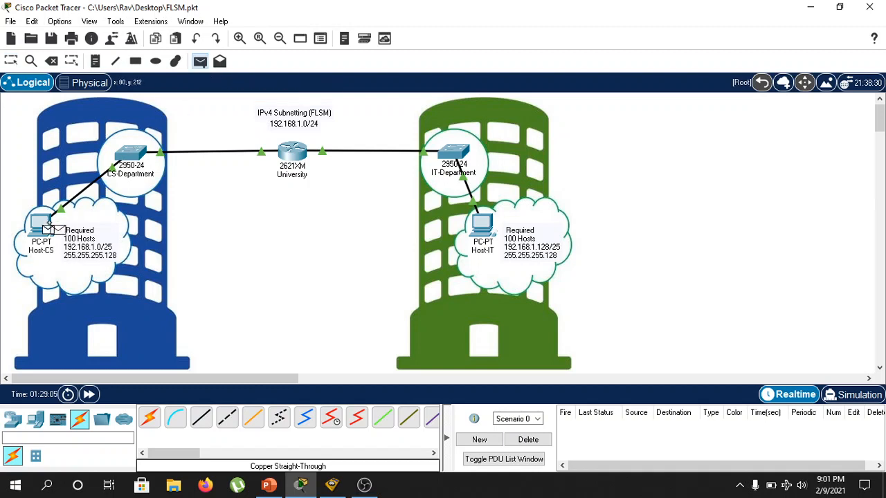
click(482, 230)
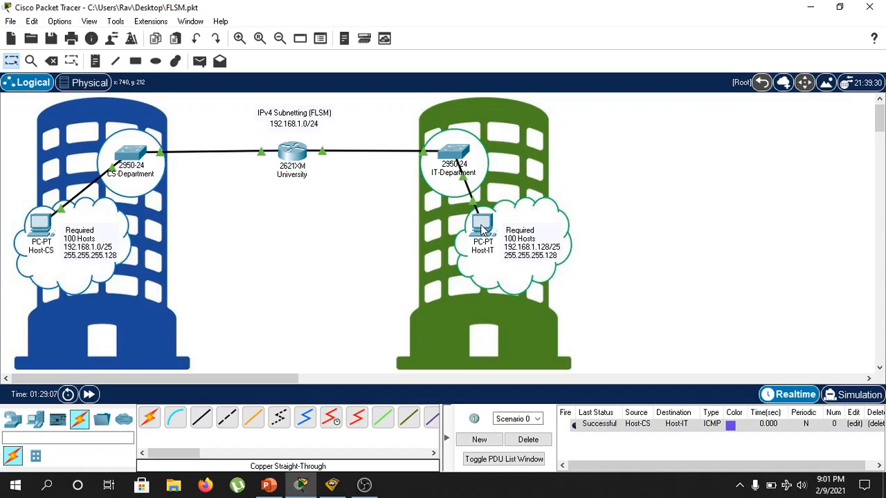
Switch to Simulation mode, delete the existing scenario, and add a new simple PDU from Host-CS to Host-IT.
click(865, 393)
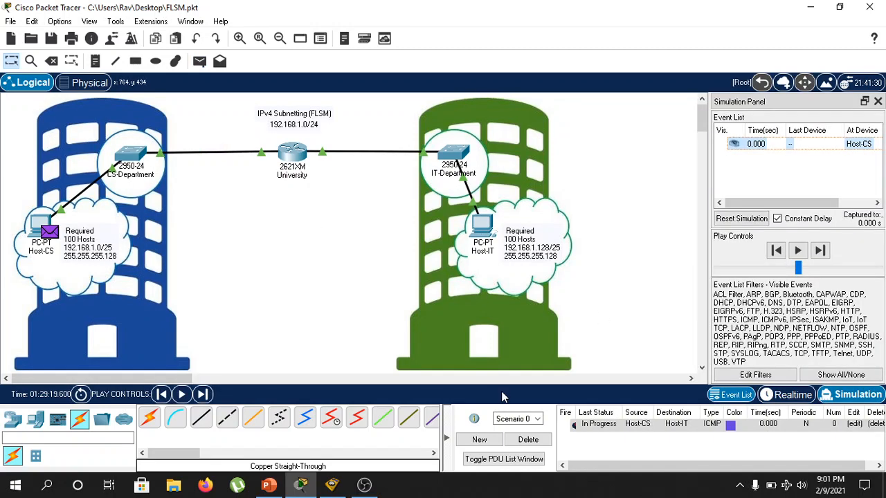
click(528, 439)
click(199, 61)
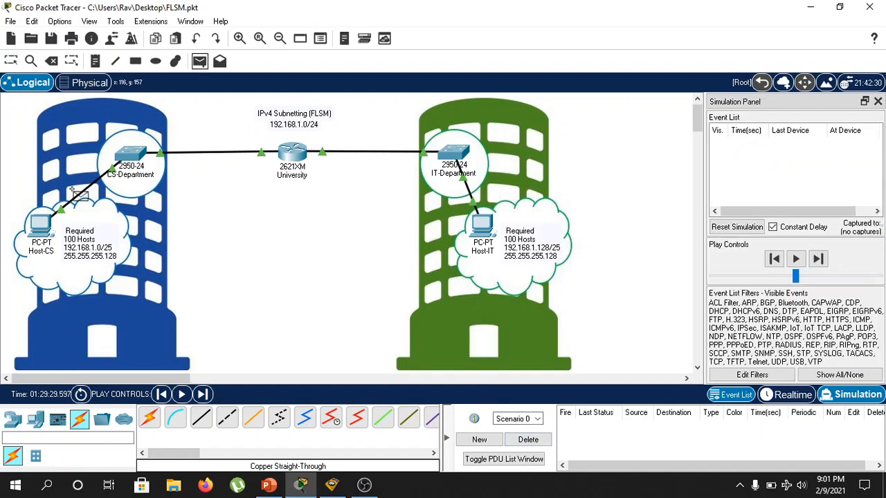
click(43, 225)
click(484, 229)
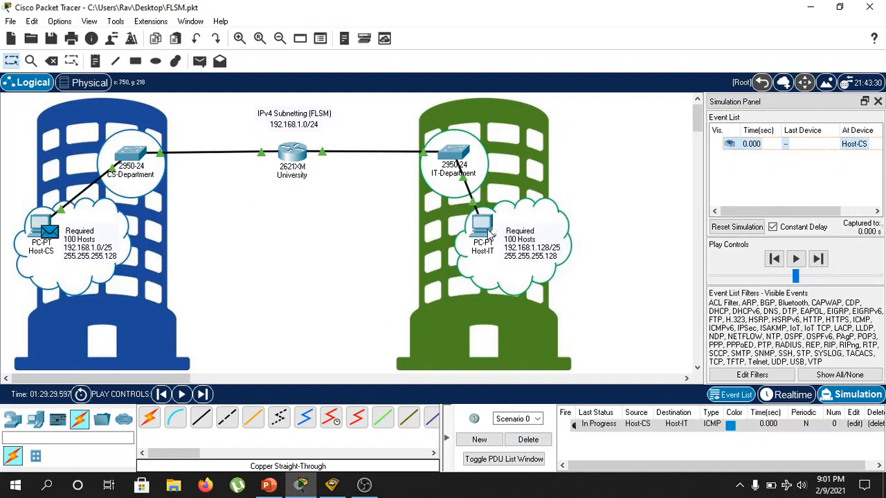
Play the Host-CS to Host-IT packet simulation, delete the scenario, and close the Simulation Panel.
click(181, 394)
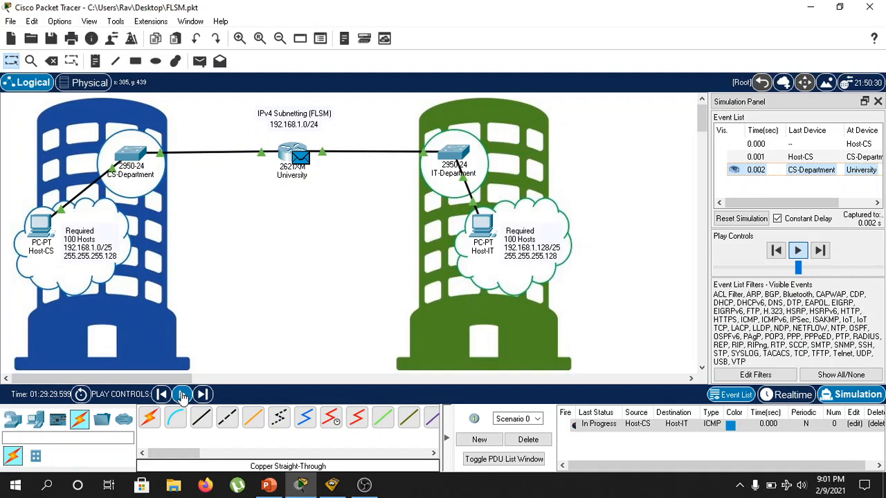
click(182, 394)
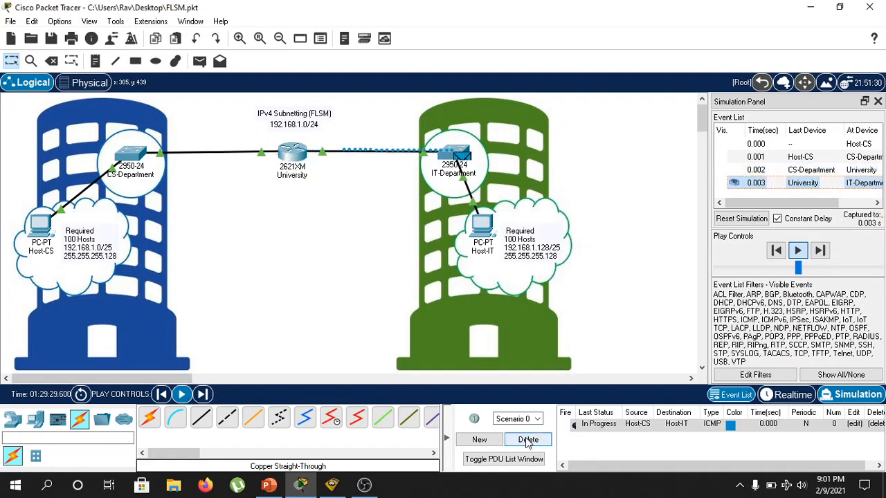
click(527, 440)
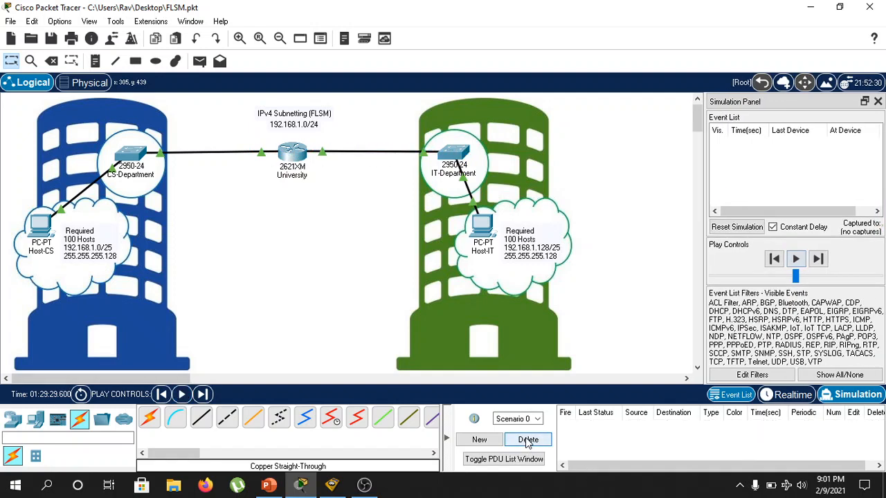
click(878, 101)
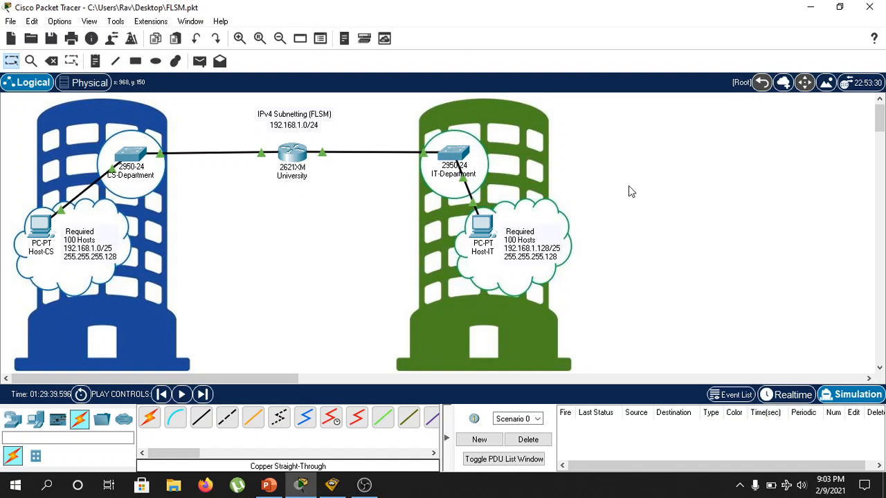
click(367, 486)
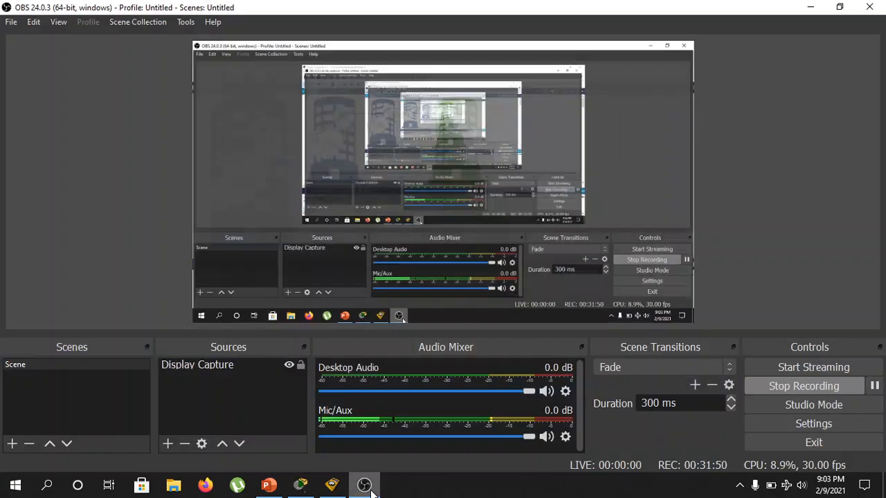